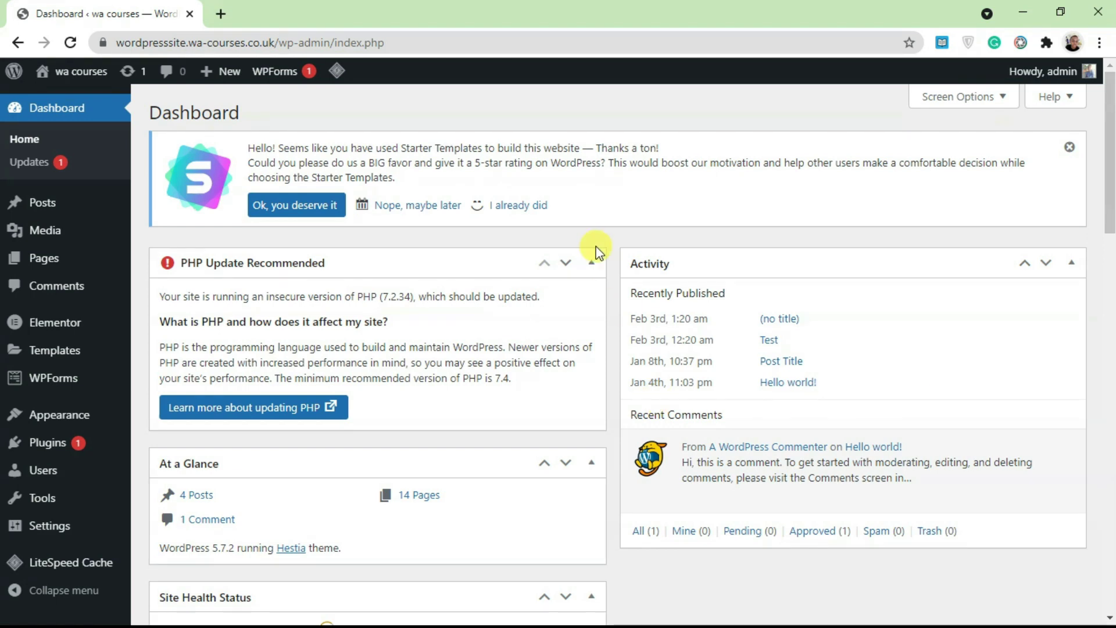
# Go to Plugins > Add New to reach the Add Plugins page with its featured plugins.
pyautogui.moveTo(27, 448)
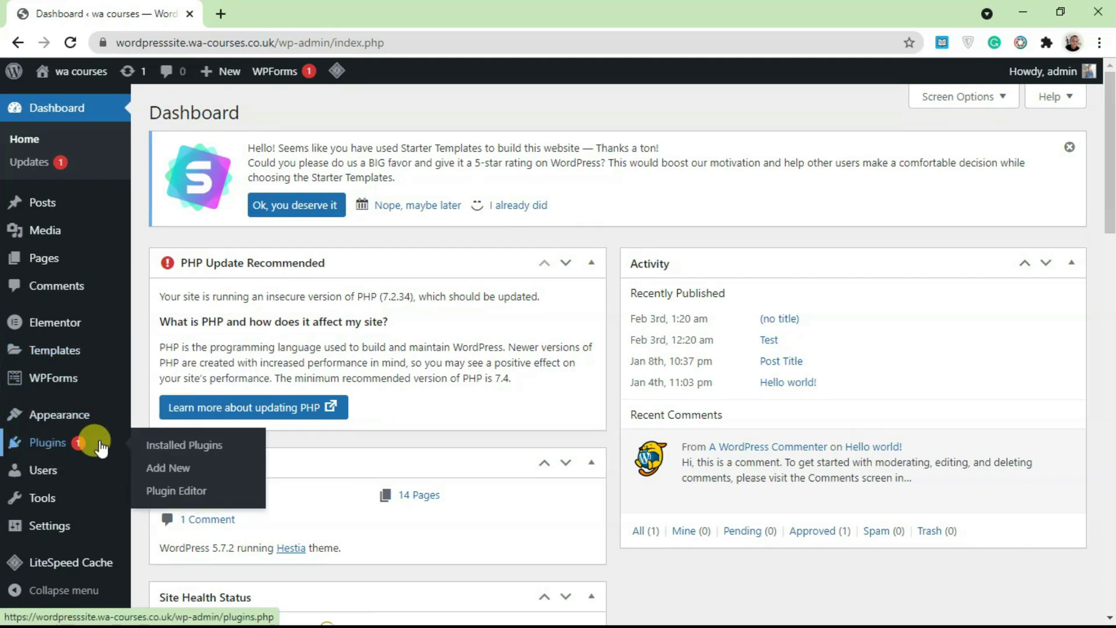
pyautogui.click(176, 471)
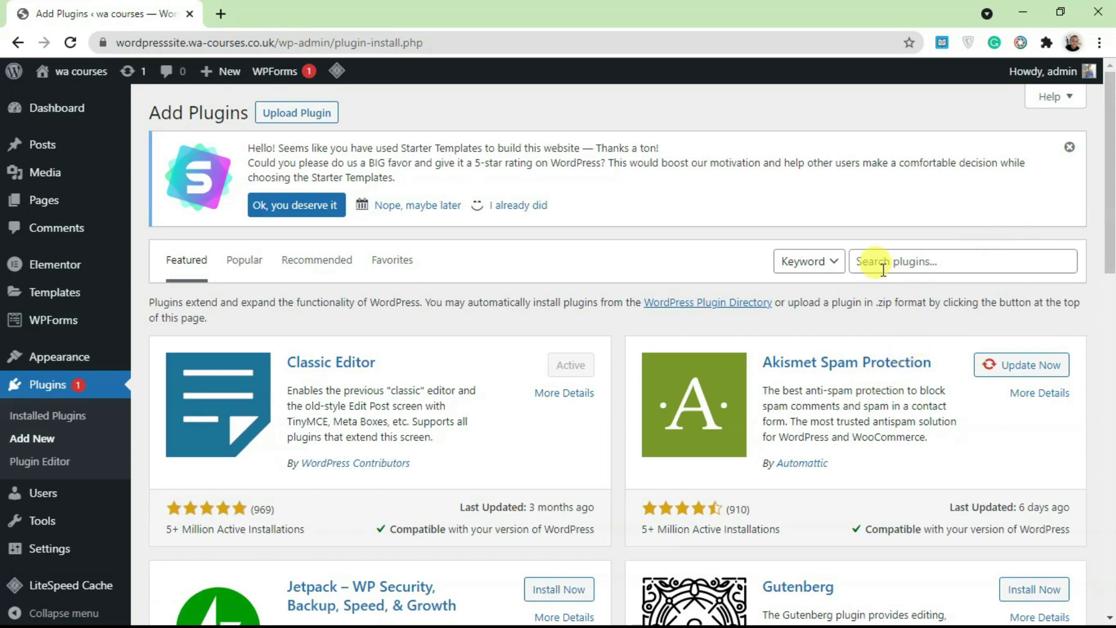
# Scroll the featured plugins to Health Check & Troubleshooting and install it.
pyautogui.scroll(-5, 1099, 273)
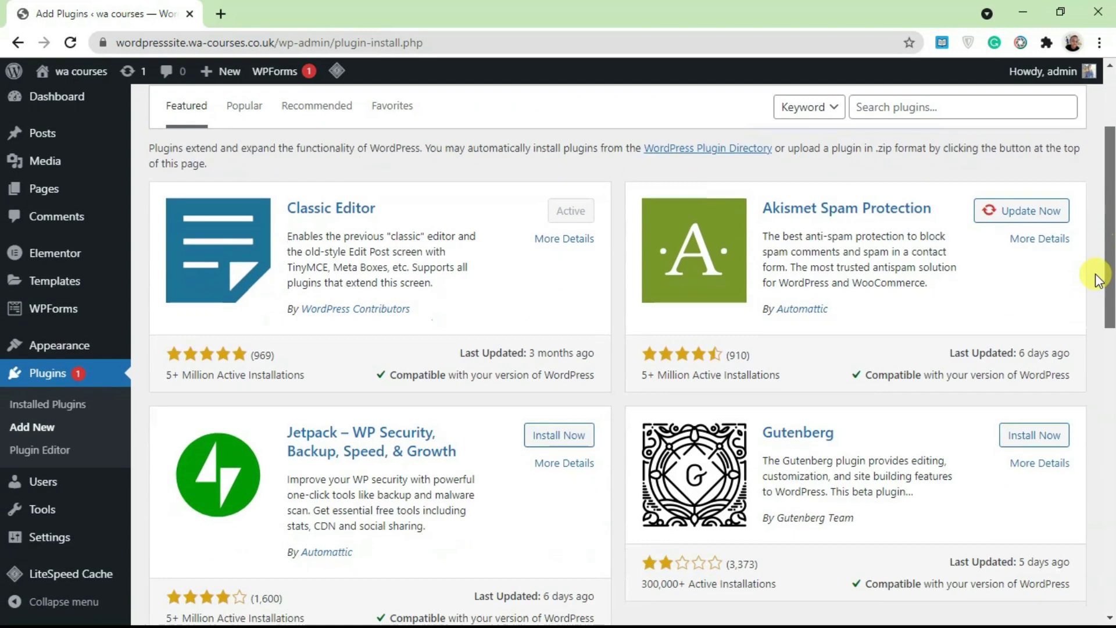
pyautogui.scroll(5, 1076, 281)
pyautogui.scroll(-4, 1072, 248)
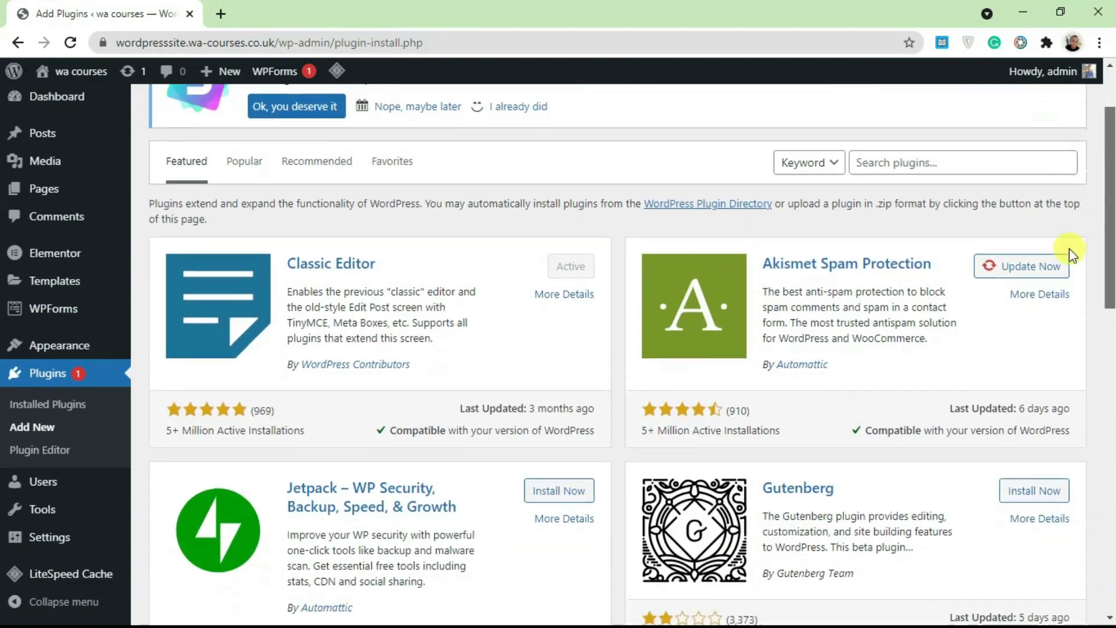
pyautogui.scroll(-5, 1092, 315)
pyautogui.scroll(7, 1092, 314)
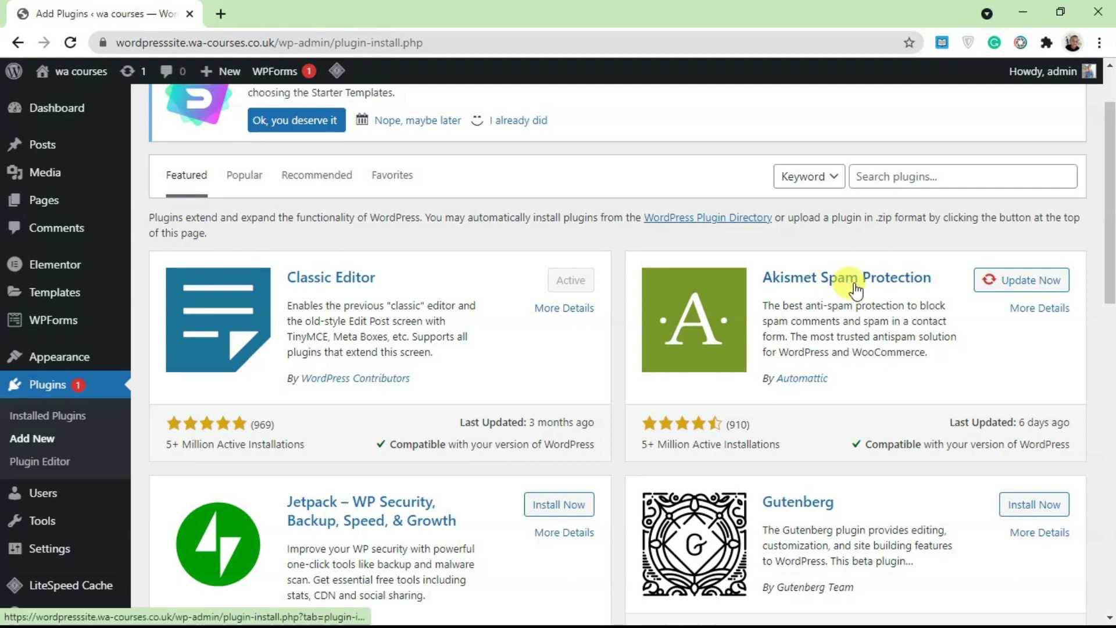
pyautogui.scroll(-3, 1046, 255)
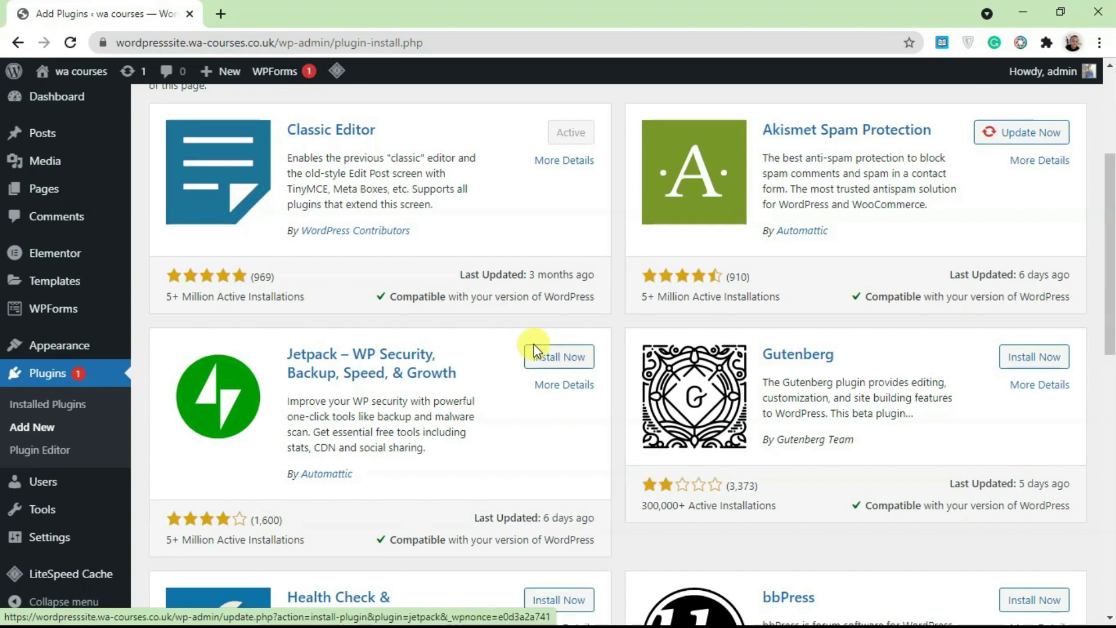
pyautogui.scroll(-2, 534, 572)
pyautogui.scroll(-4, 1112, 361)
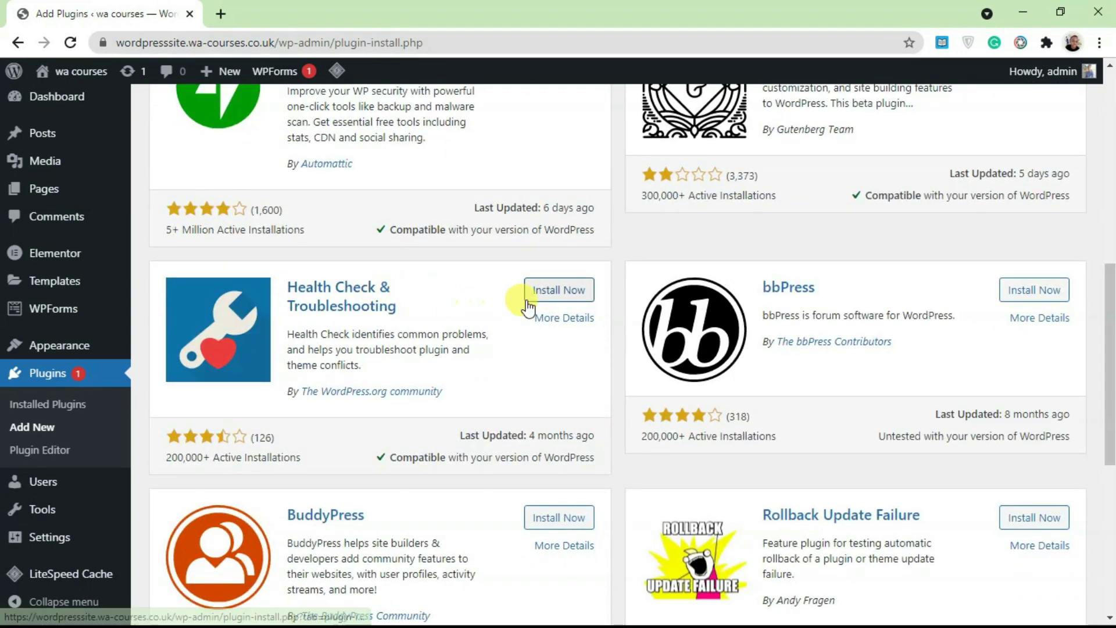
pyautogui.click(561, 297)
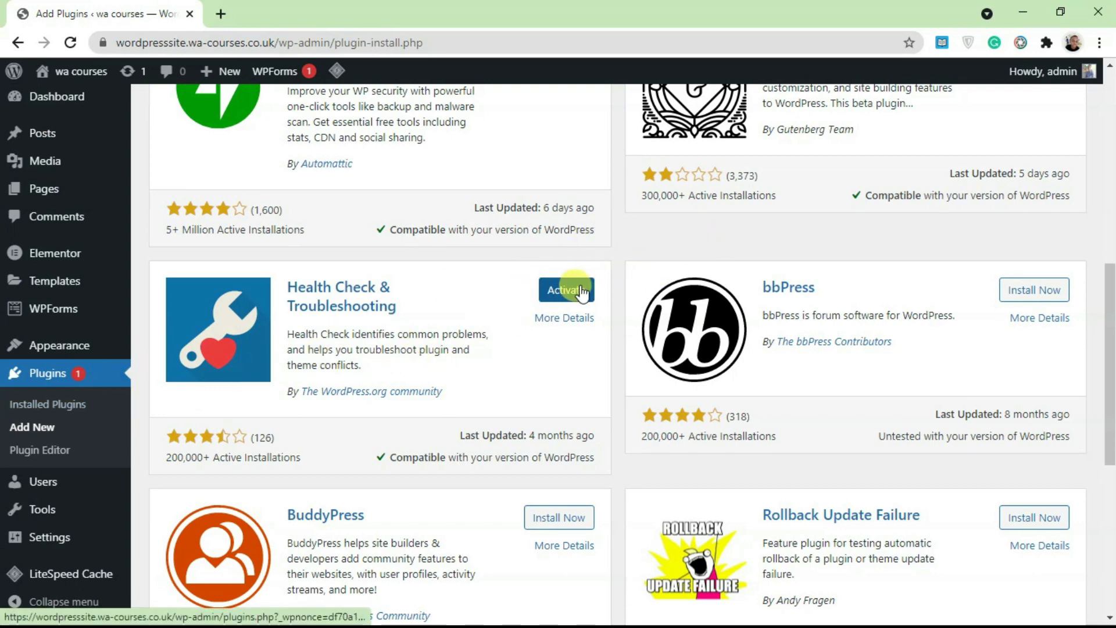
pyautogui.moveTo(1107, 314); pyautogui.dragTo(1107, 146)
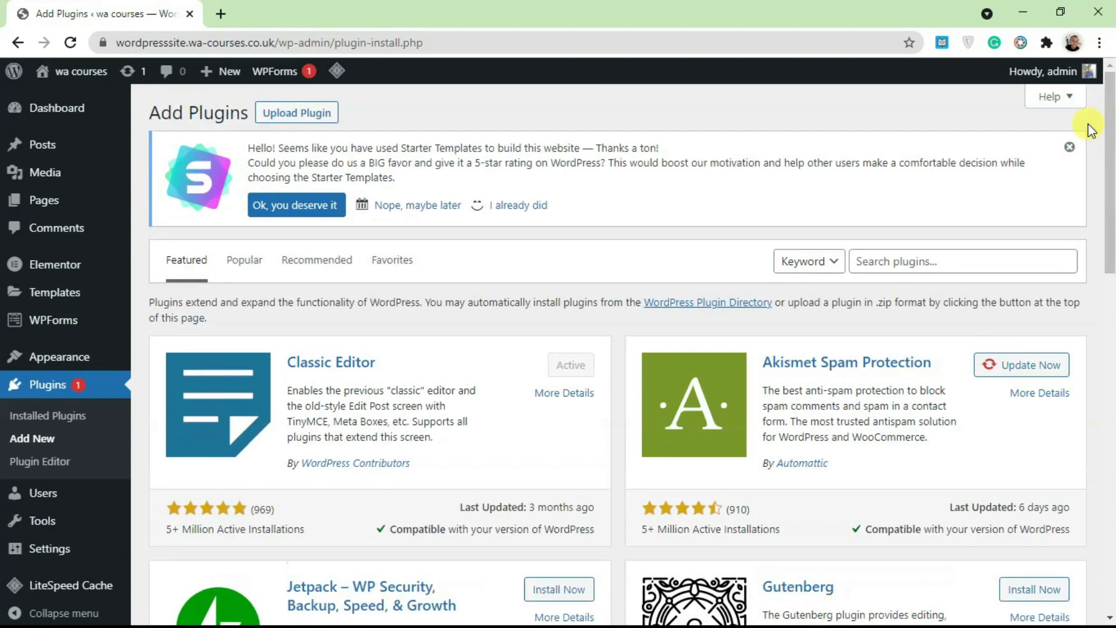
pyautogui.click(897, 259)
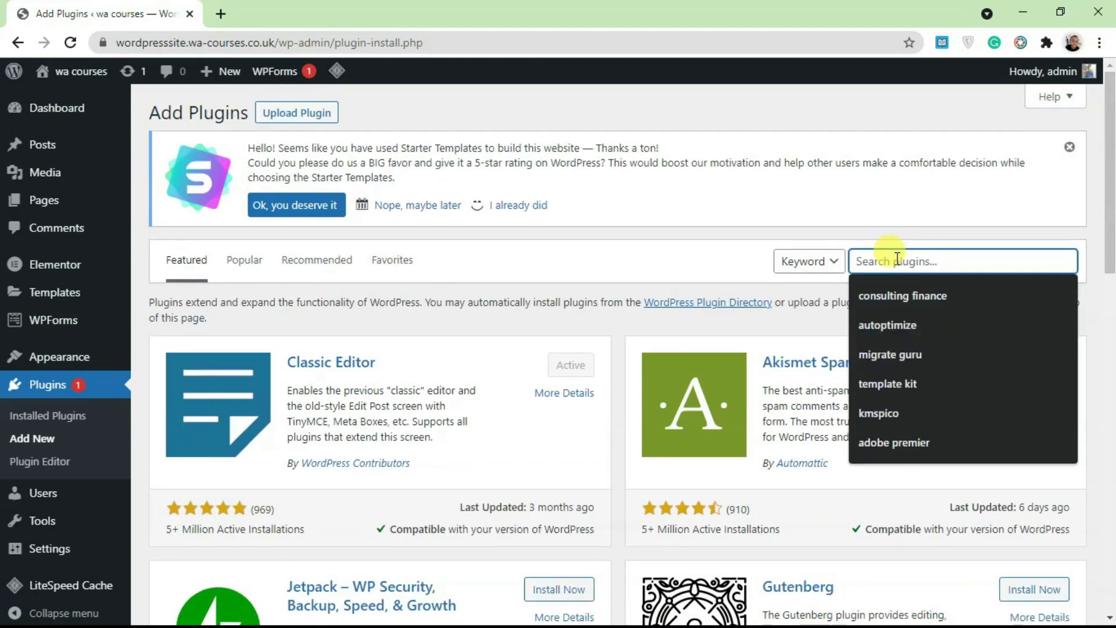
pyautogui.write('search')
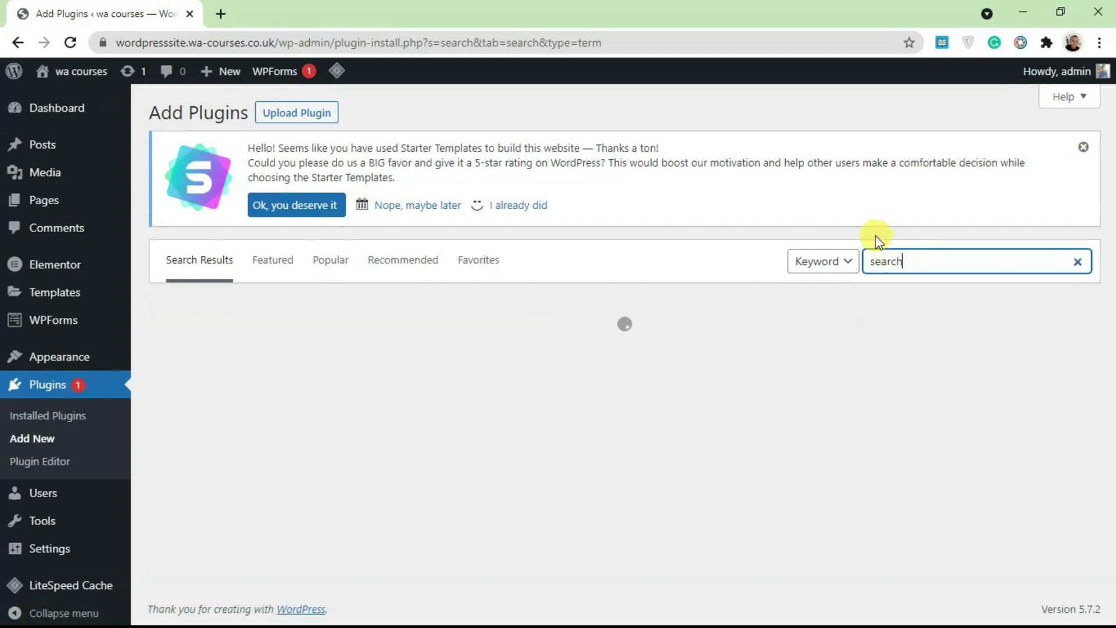
pyautogui.click(876, 236)
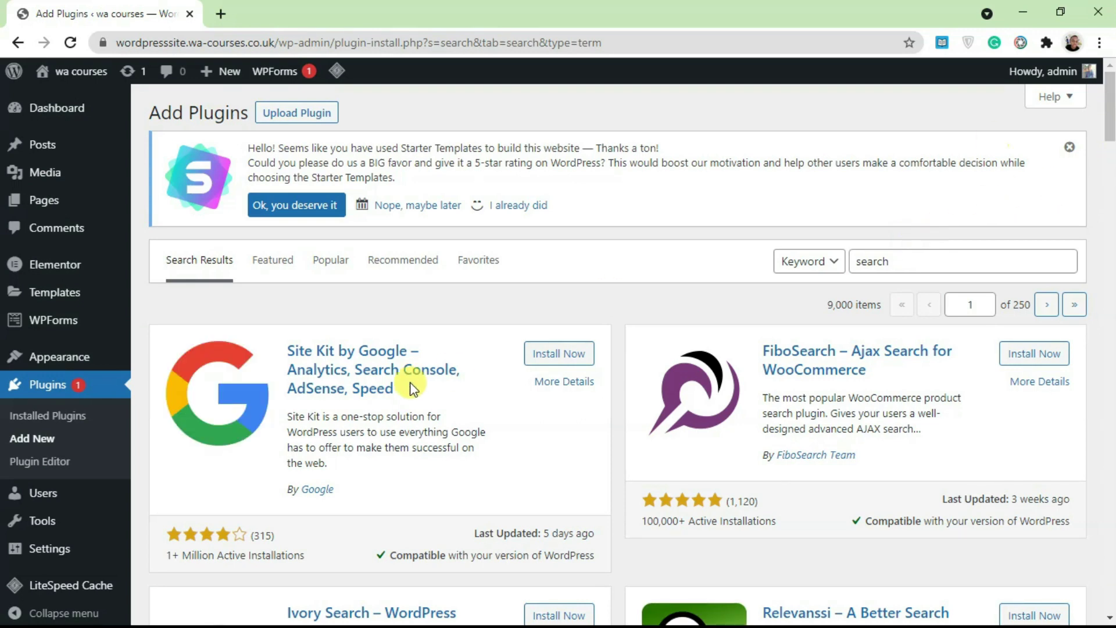
pyautogui.scroll(-1, 1109, 87)
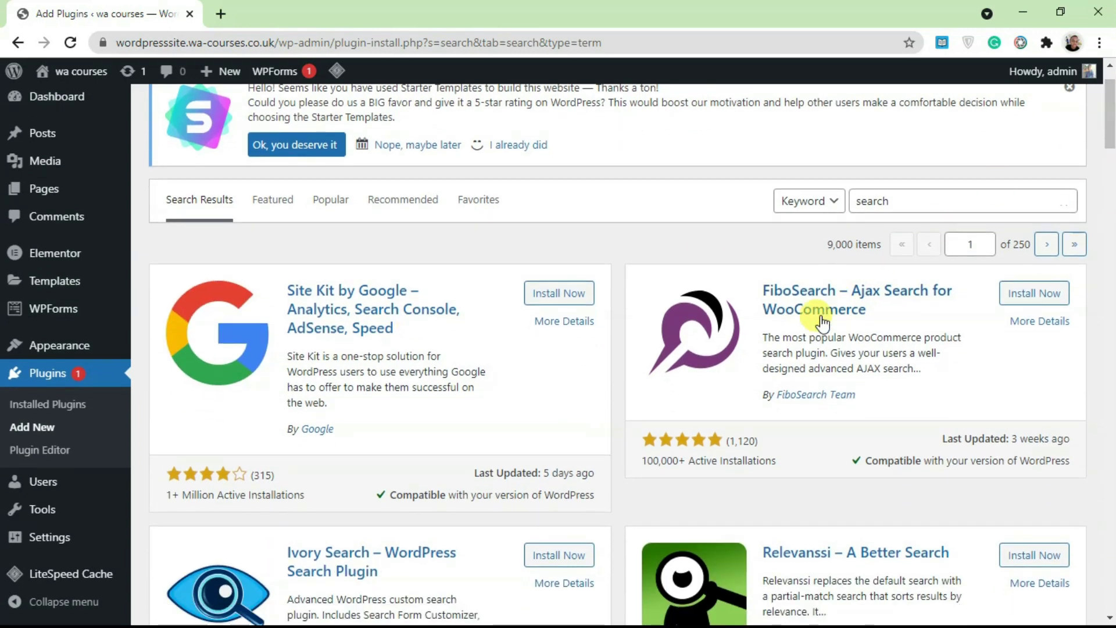
pyautogui.moveTo(1109, 137)
pyautogui.mouseDown()
pyautogui.moveTo(1111, 196)
pyautogui.moveTo(1110, 124)
pyautogui.mouseUp()
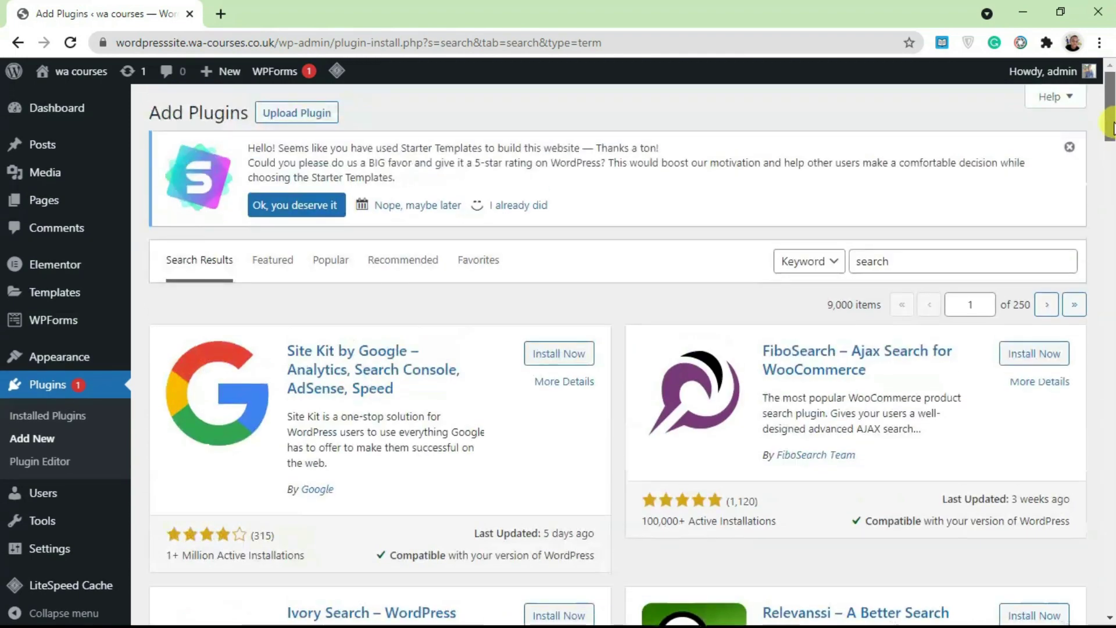
pyautogui.click(826, 267)
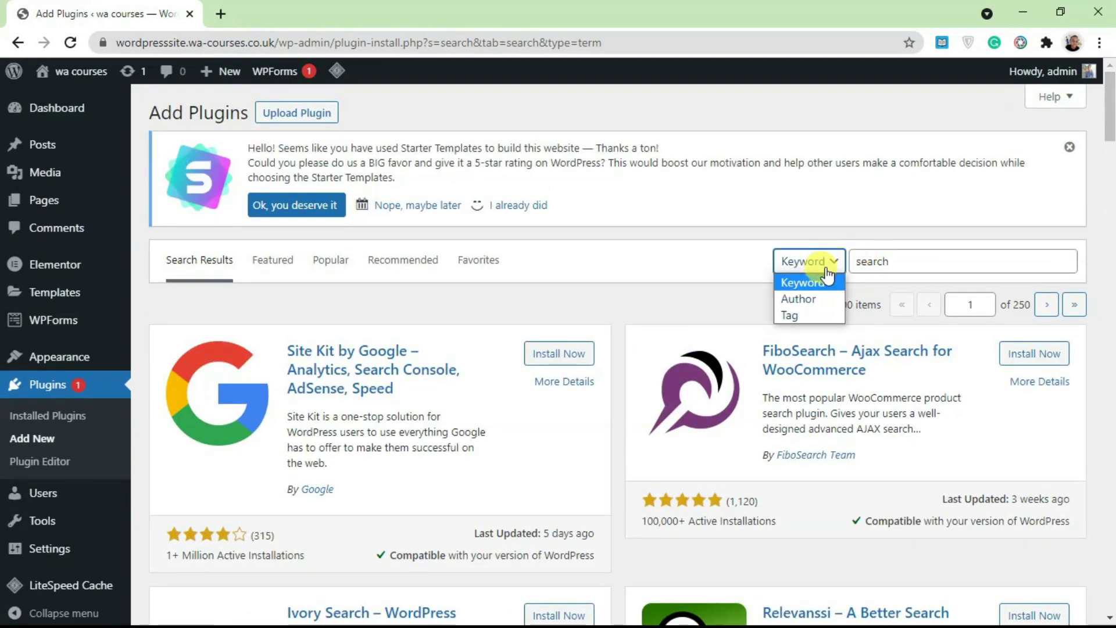
pyautogui.click(804, 289)
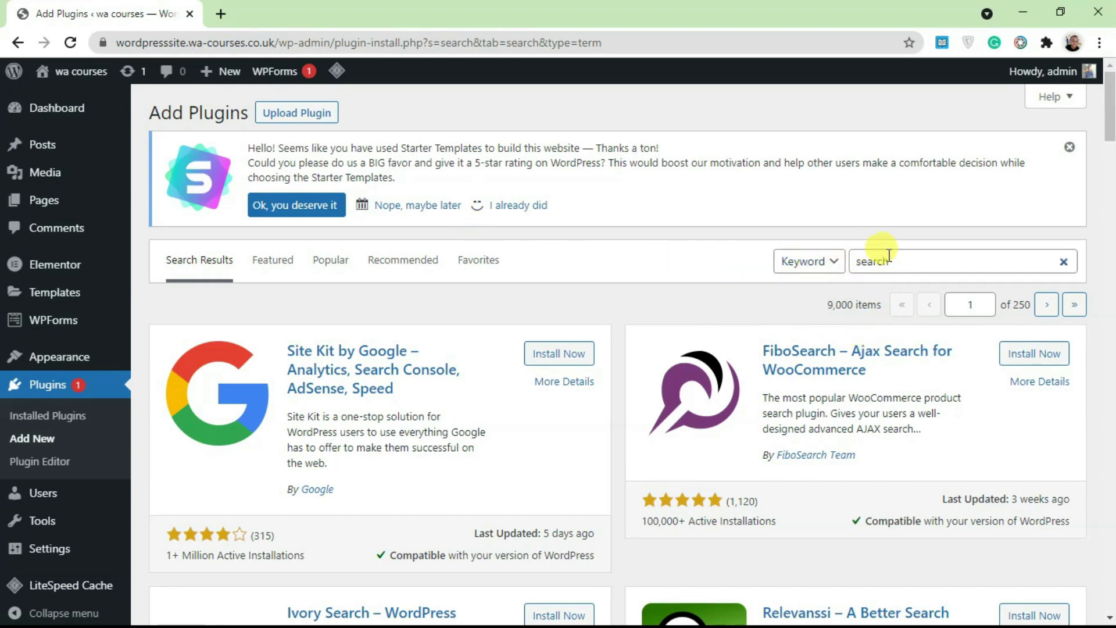
pyautogui.click(270, 269)
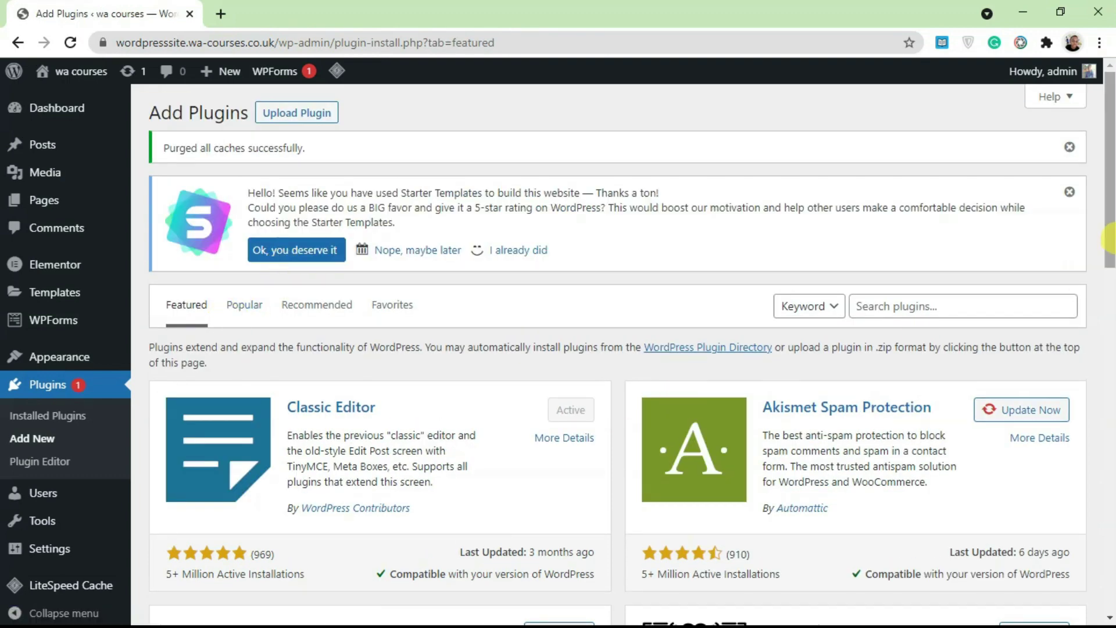
# Browse the Popular, Recommended and Favorites plugin tabs.
pyautogui.scroll(-2, 461, 220)
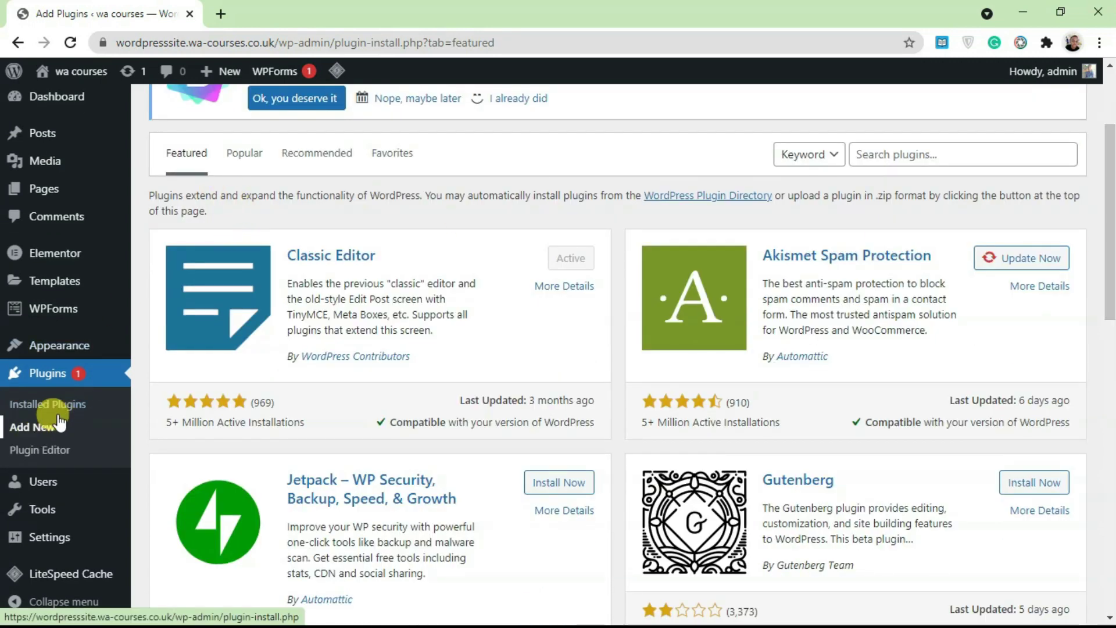
pyautogui.click(241, 154)
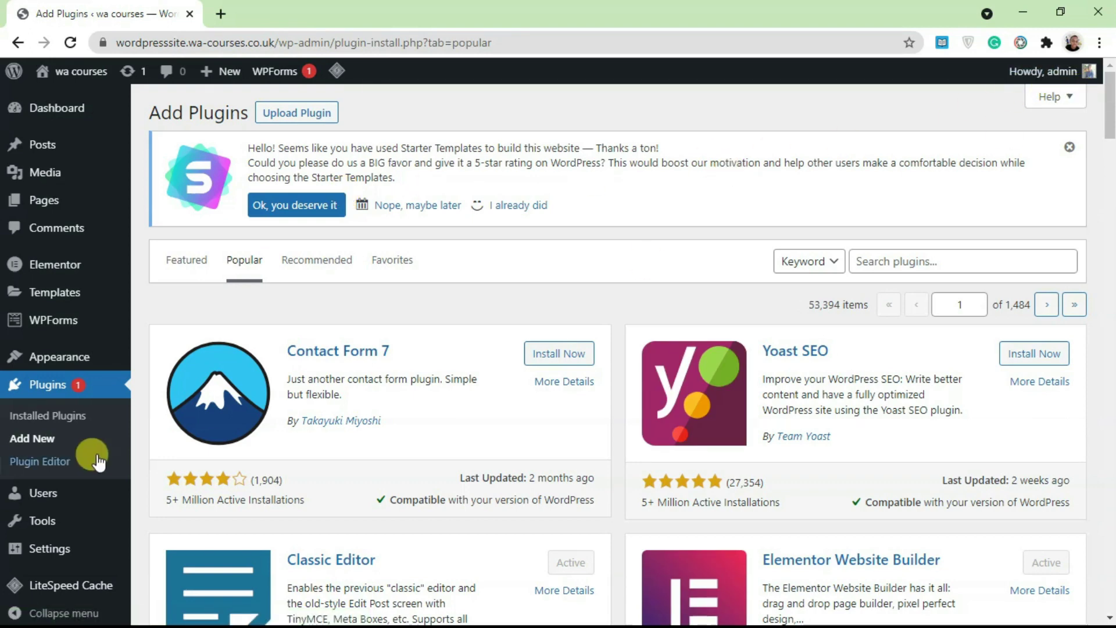
pyautogui.scroll(-1, 1110, 125)
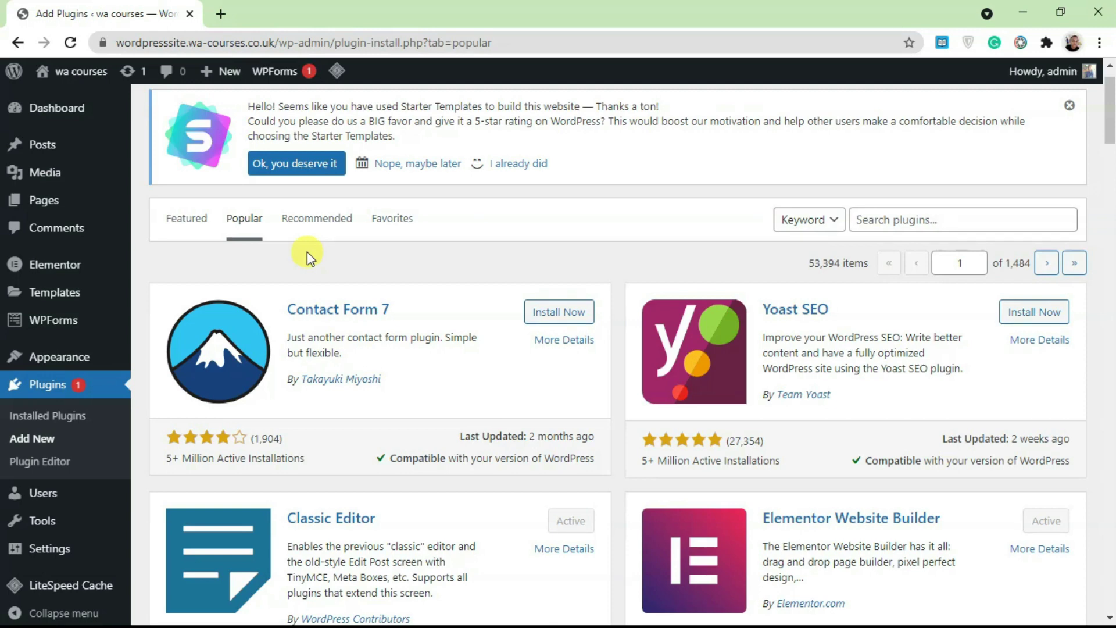
pyautogui.click(319, 227)
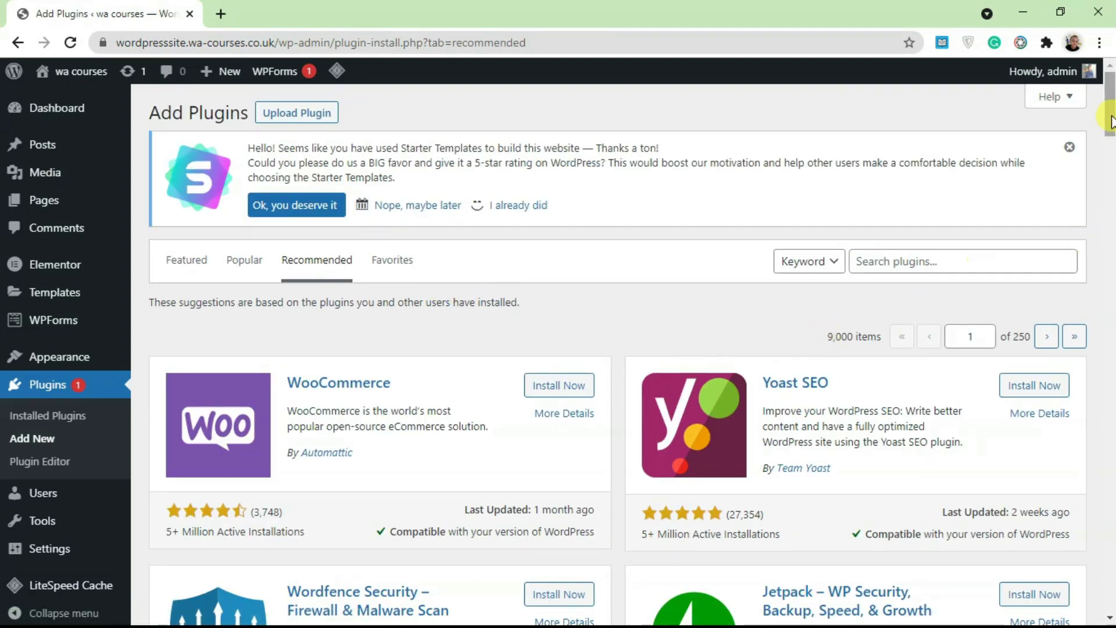
pyautogui.moveTo(1106, 119); pyautogui.dragTo(1091, 18)
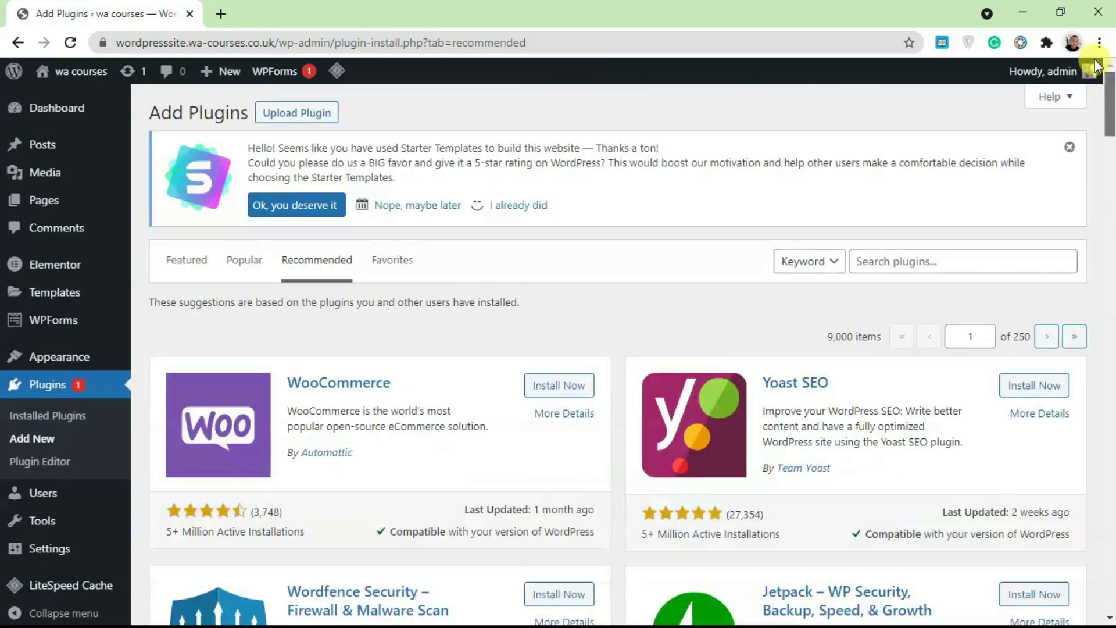
pyautogui.click(392, 260)
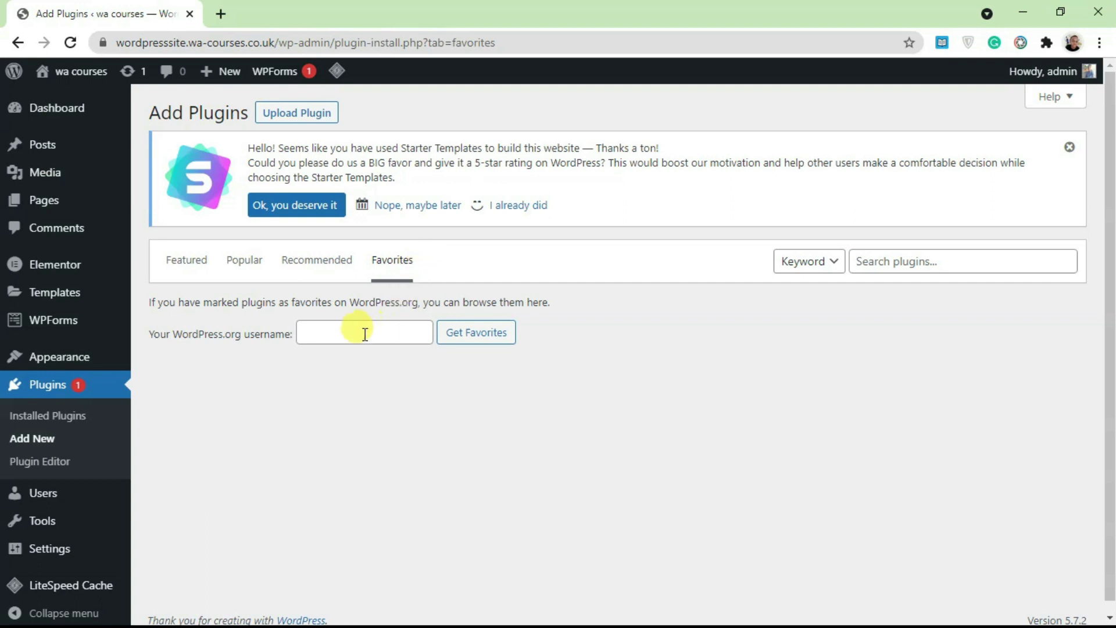
pyautogui.click(364, 335)
pyautogui.click(265, 349)
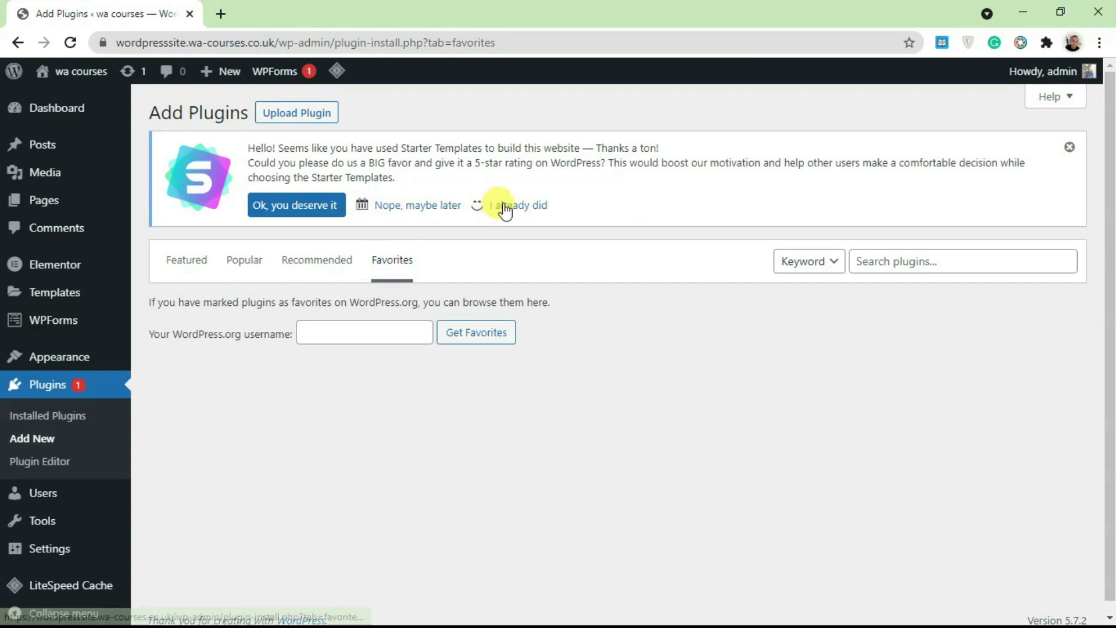
# Dismiss the Starter Templates rating notice, reveal the zip upload form, and open WordPress.org in a new tab.
pyautogui.click(1069, 148)
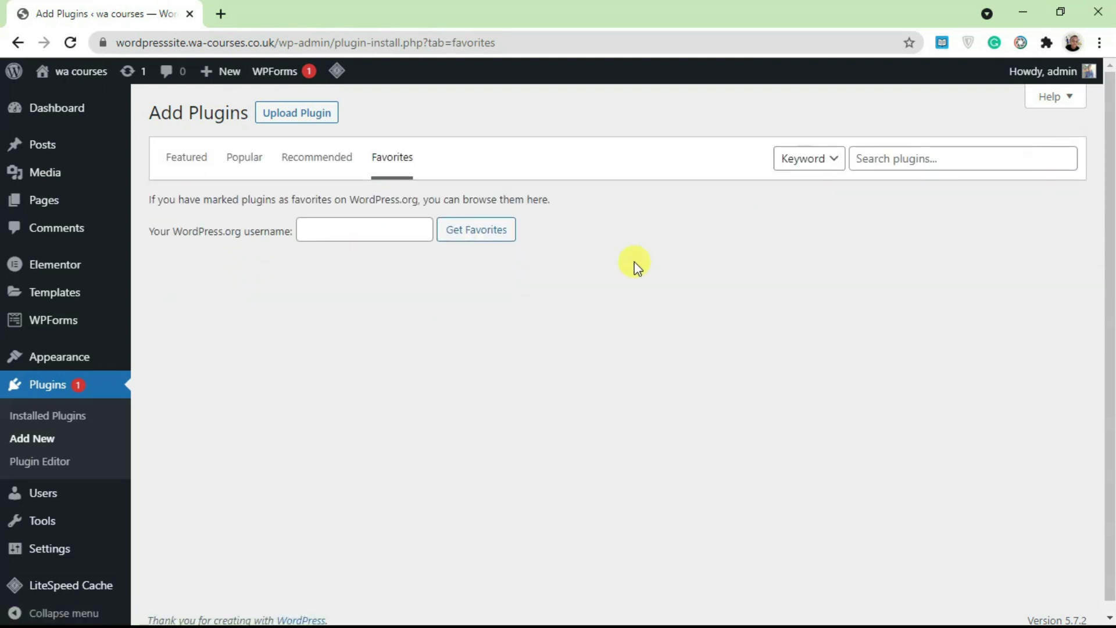
pyautogui.click(302, 116)
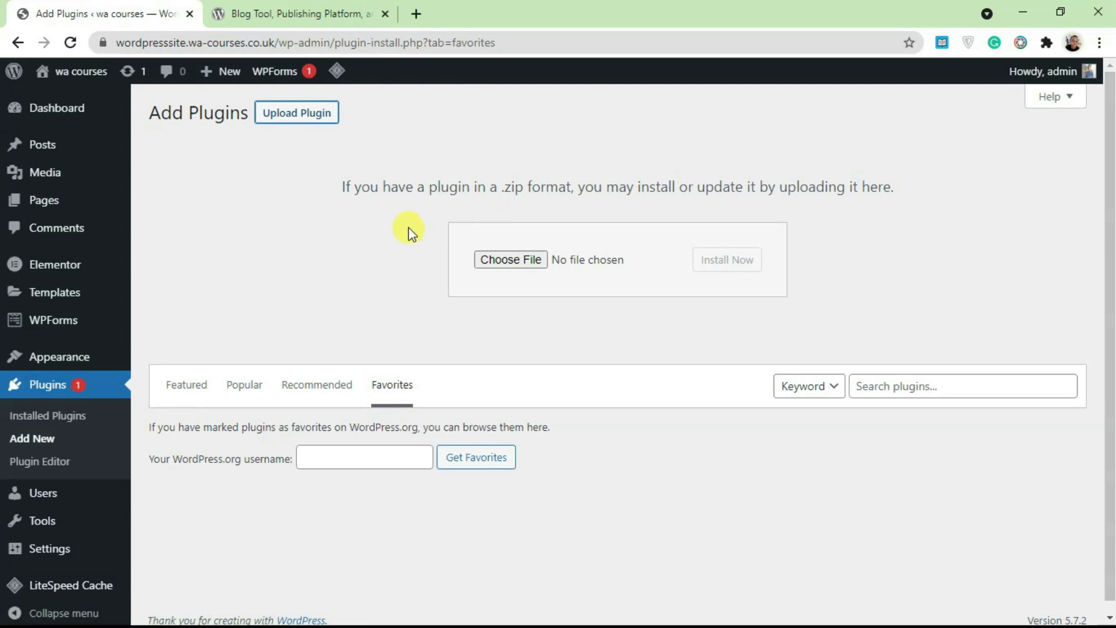
pyautogui.click(289, 7)
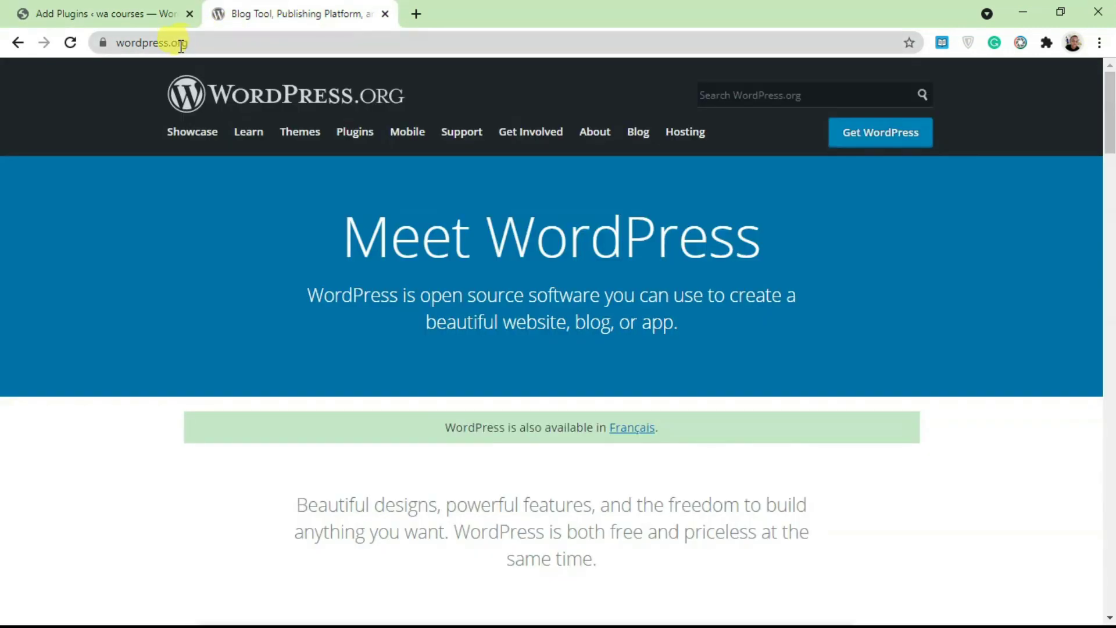
# In the WordPress.org plugin directory, open Algori Social Share Buttons and download its zip.
pyautogui.click(364, 133)
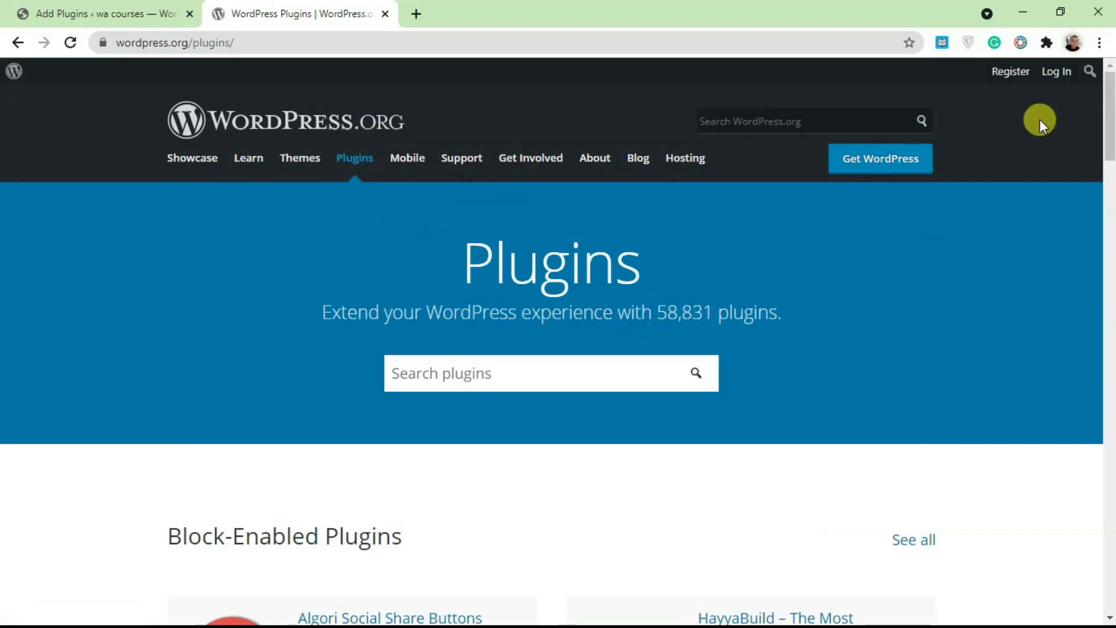
pyautogui.moveTo(1107, 99); pyautogui.dragTo(1108, 147)
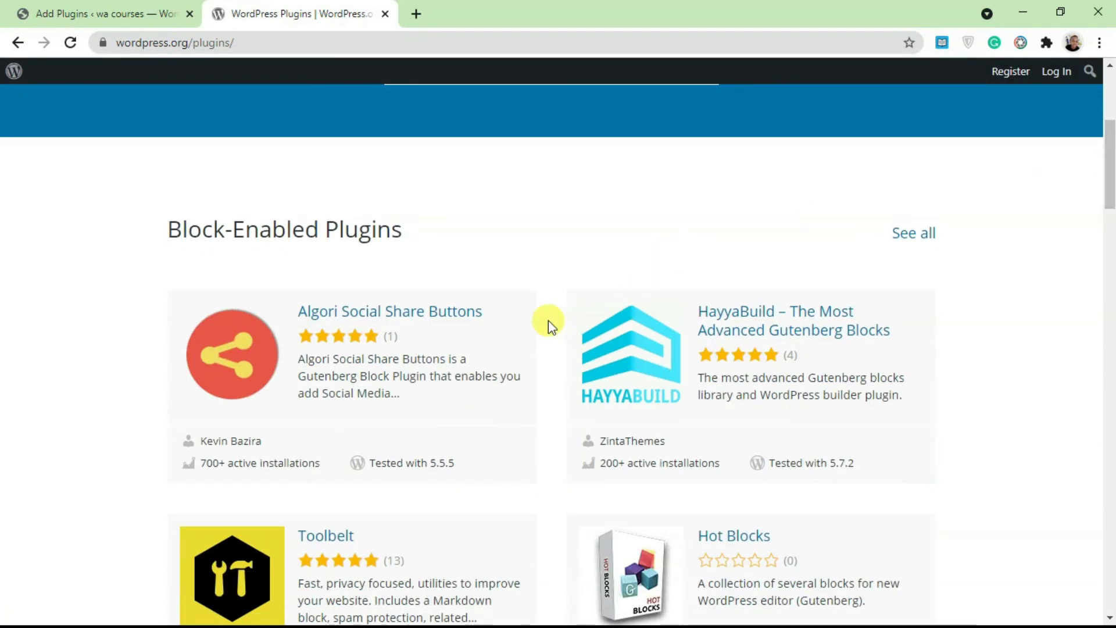
pyautogui.click(445, 319)
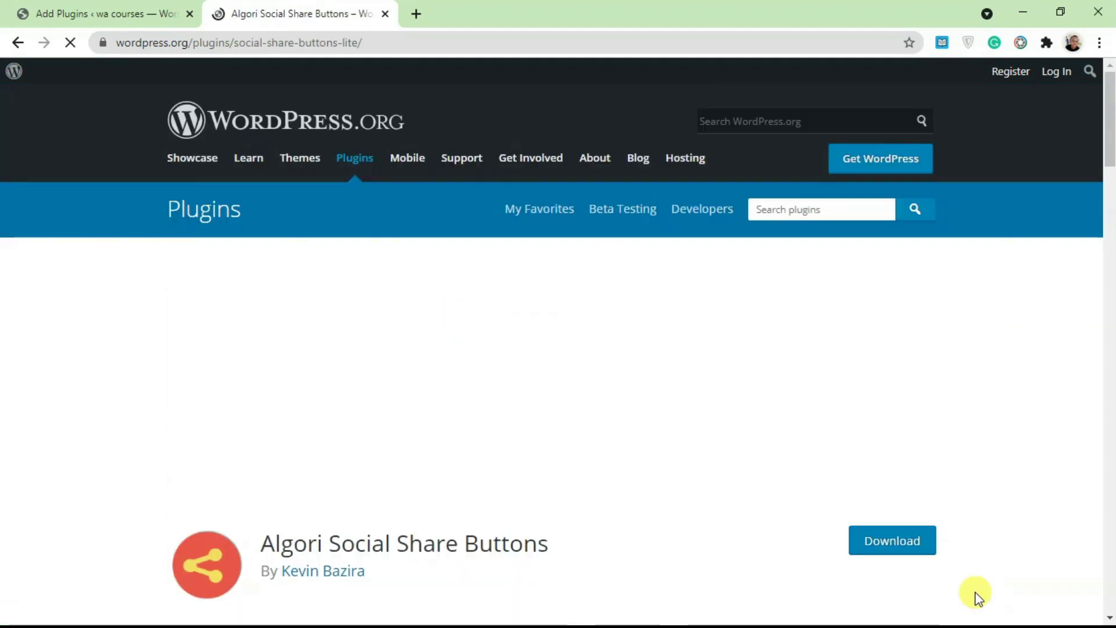
pyautogui.moveTo(1109, 167); pyautogui.dragTo(1109, 198)
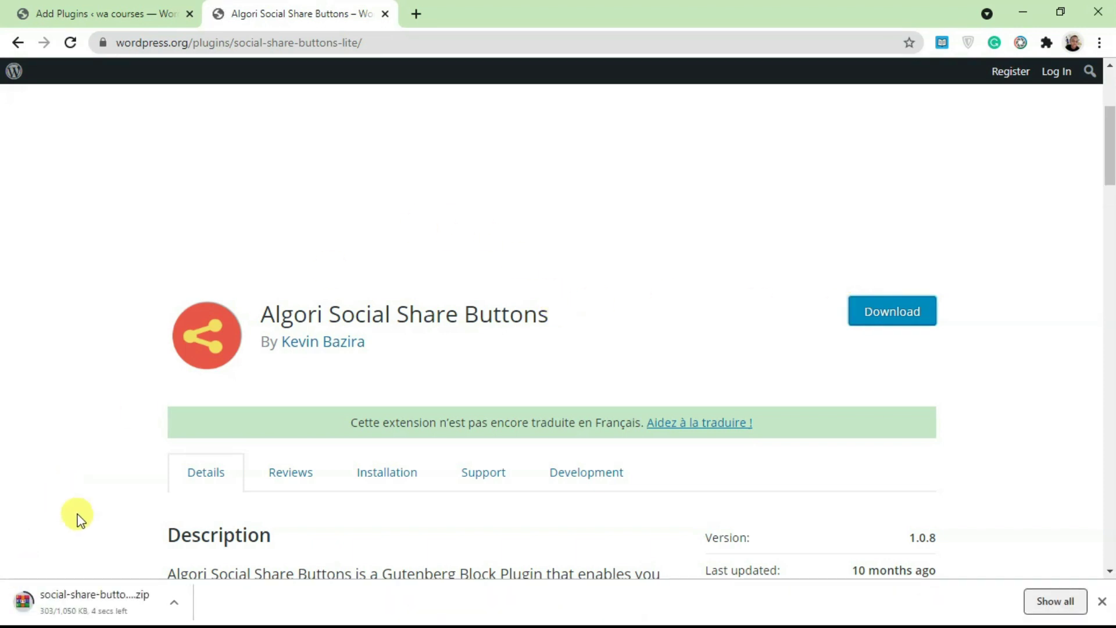
# Upload social-share-buttons-lite.zip on the Add Plugins page and install it.
pyautogui.click(165, 9)
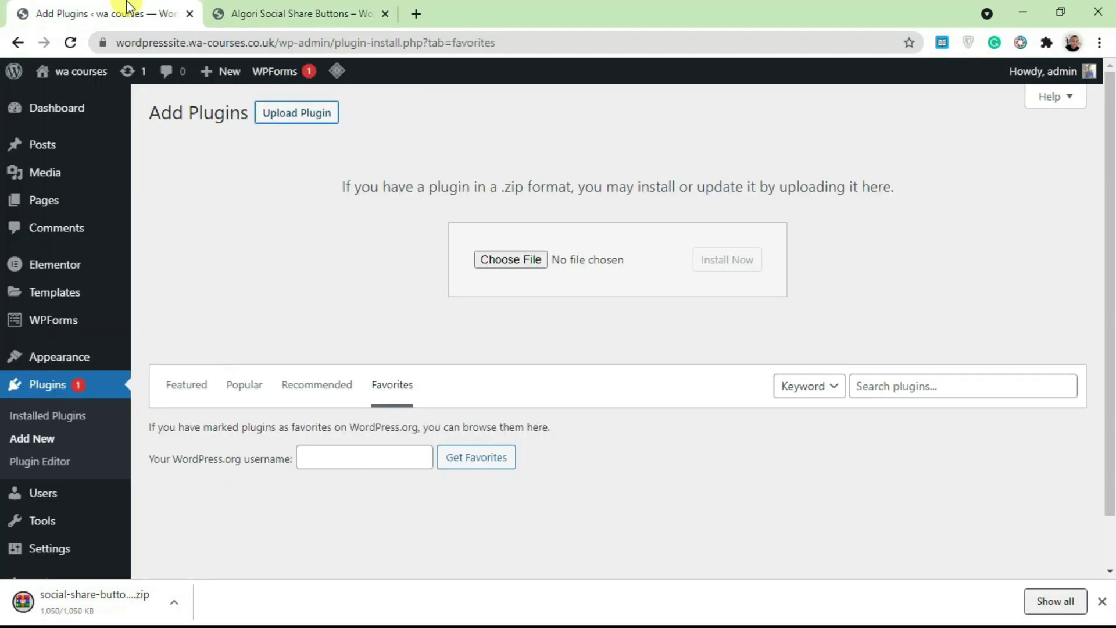
pyautogui.moveTo(107, 608); pyautogui.dragTo(521, 258)
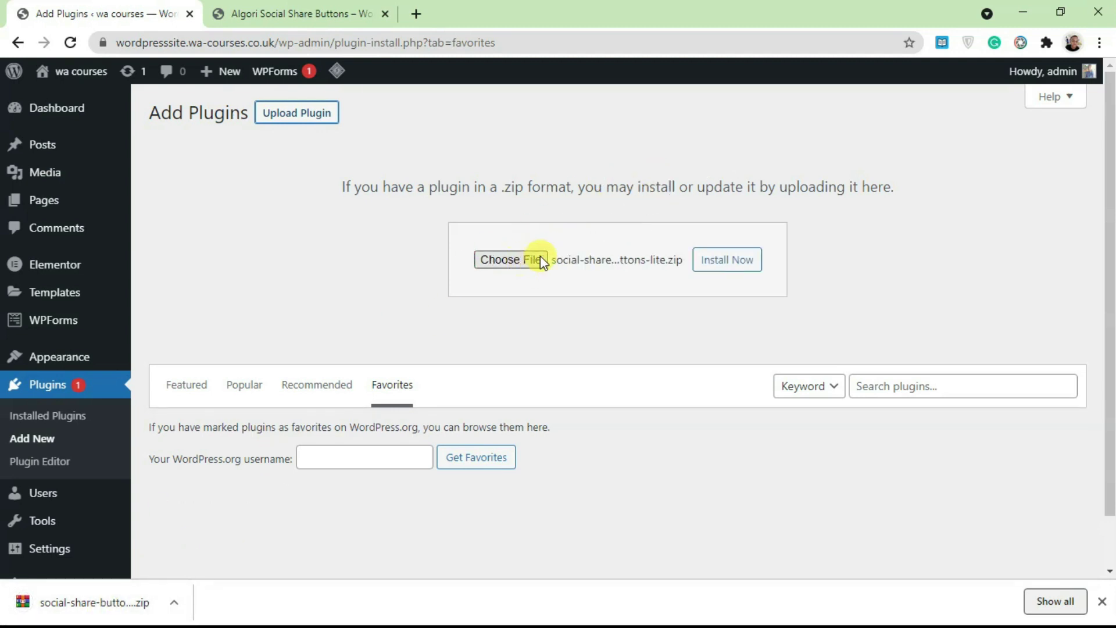
pyautogui.click(717, 261)
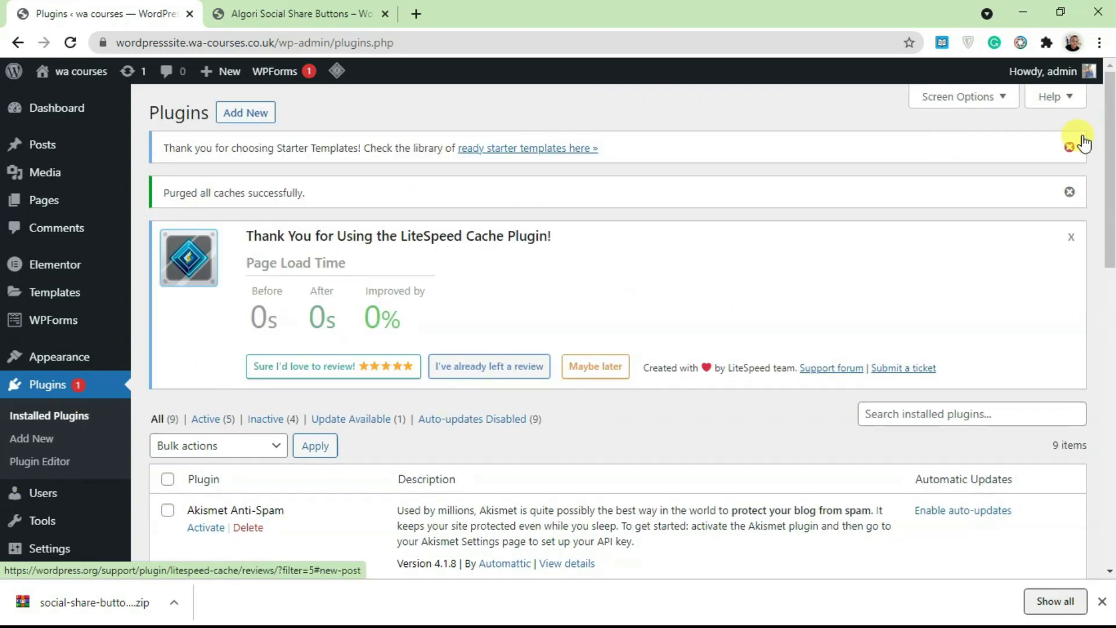
# Scroll Installed Plugins to confirm Algori Social Share Buttons Lite among 9 plugins, then return to Add Plugins.
pyautogui.moveTo(1109, 145); pyautogui.dragTo(1107, 254)
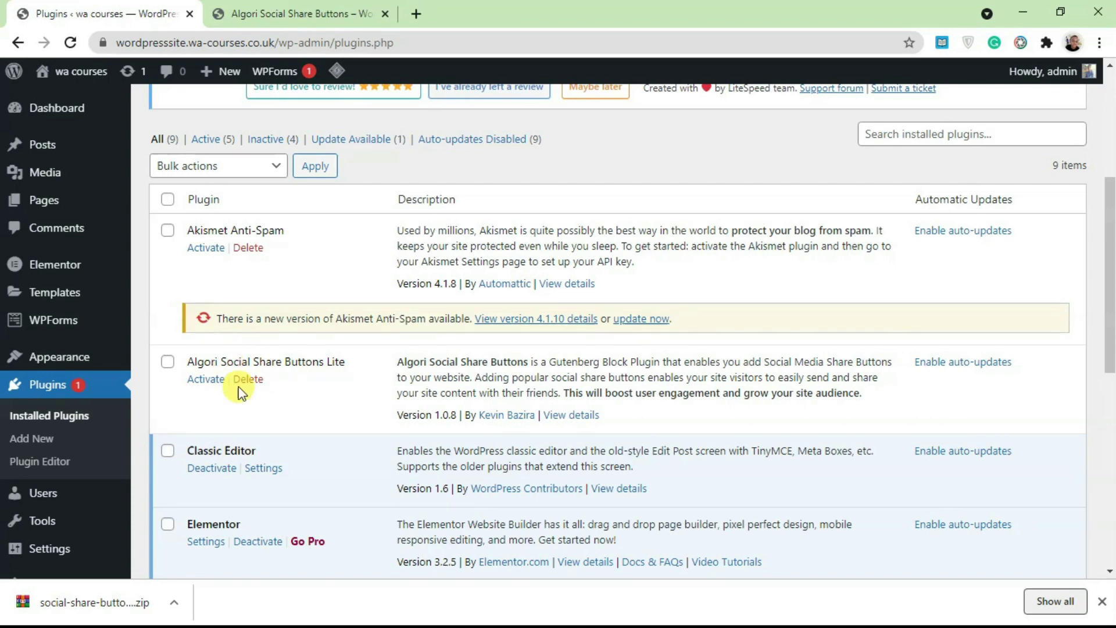
pyautogui.click(1109, 122)
pyautogui.moveTo(1112, 200); pyautogui.dragTo(1110, 496)
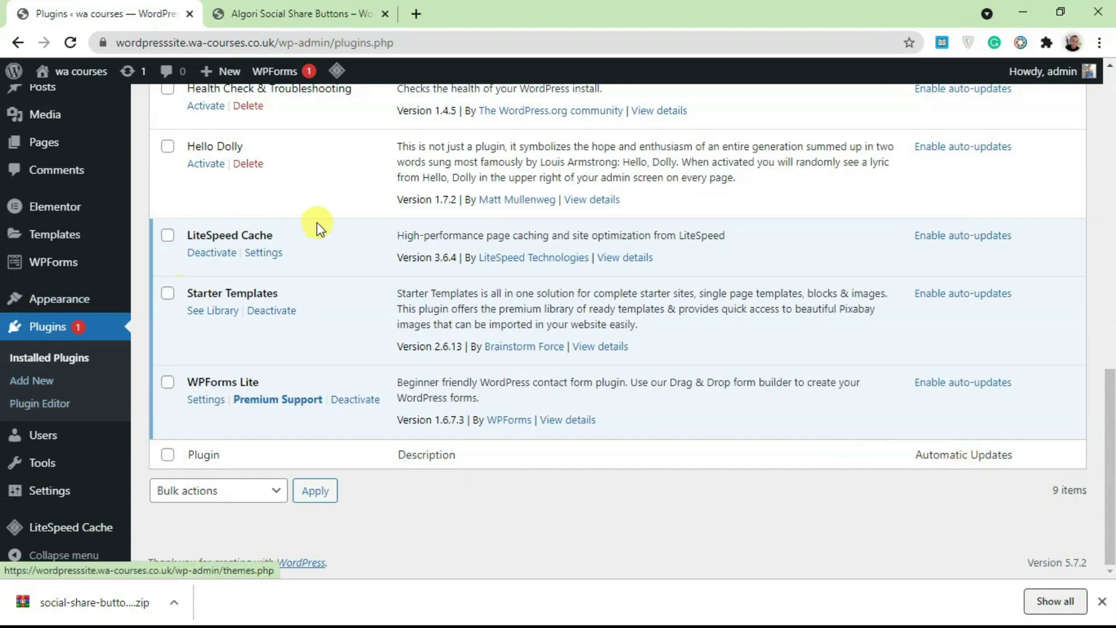
pyautogui.moveTo(1108, 384); pyautogui.dragTo(1110, 303)
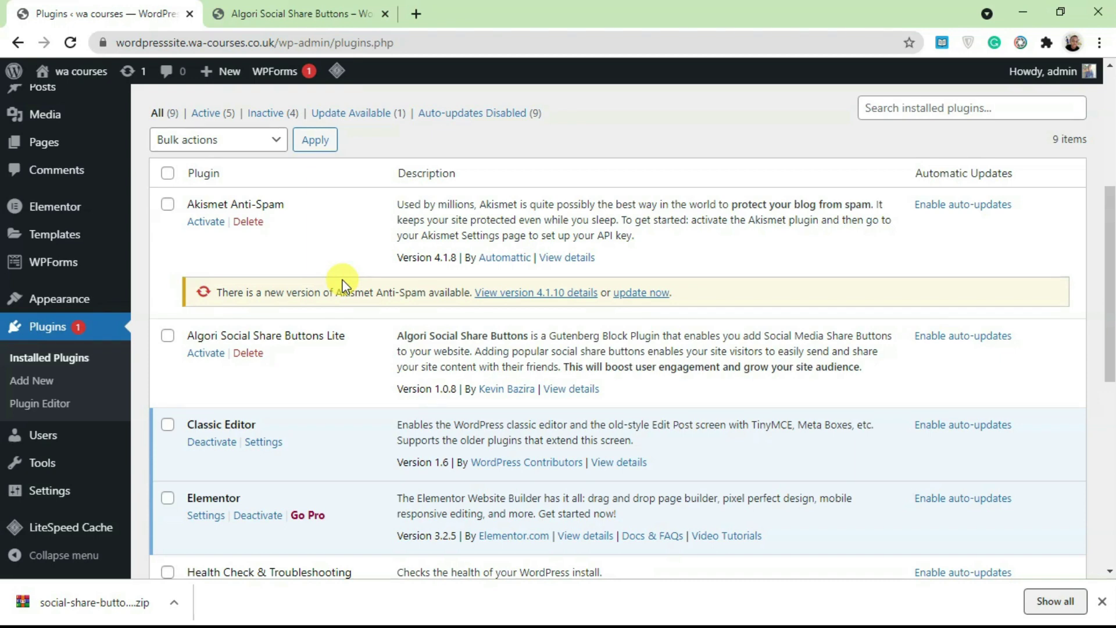
pyautogui.click(32, 380)
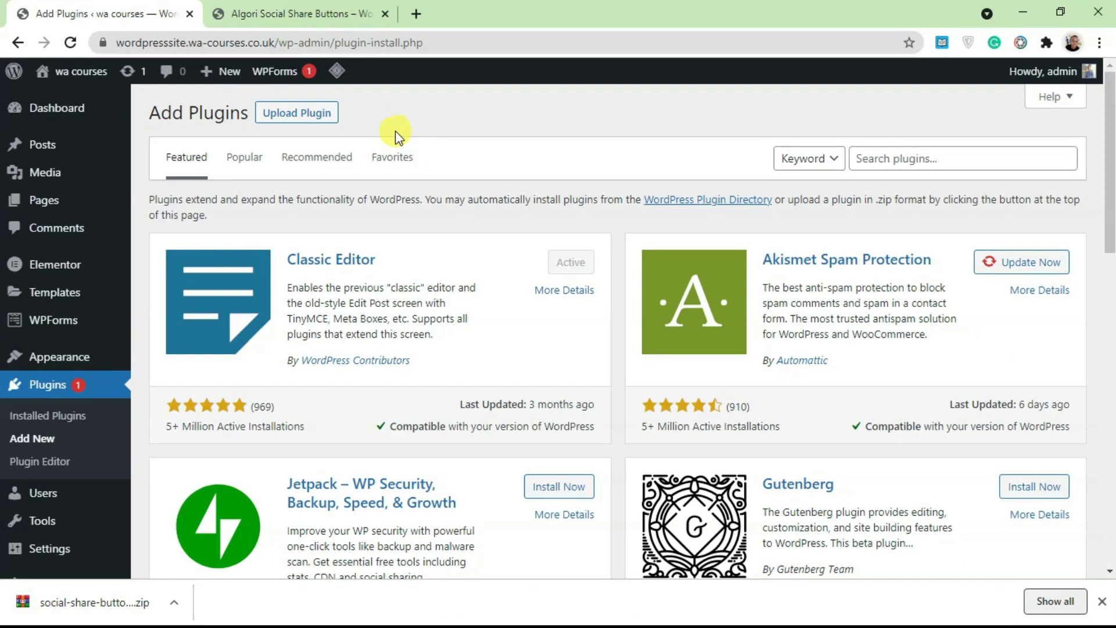
# Show the Upload Plugin form again and try choosing a zip, leaving no file chosen.
pyautogui.click(316, 117)
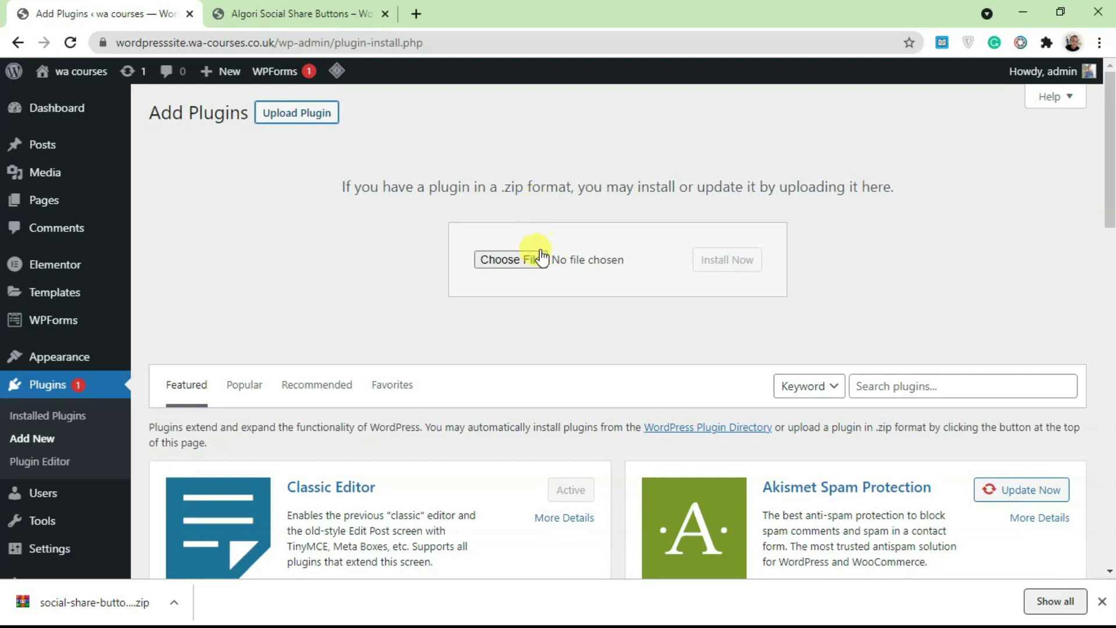
pyautogui.click(524, 260)
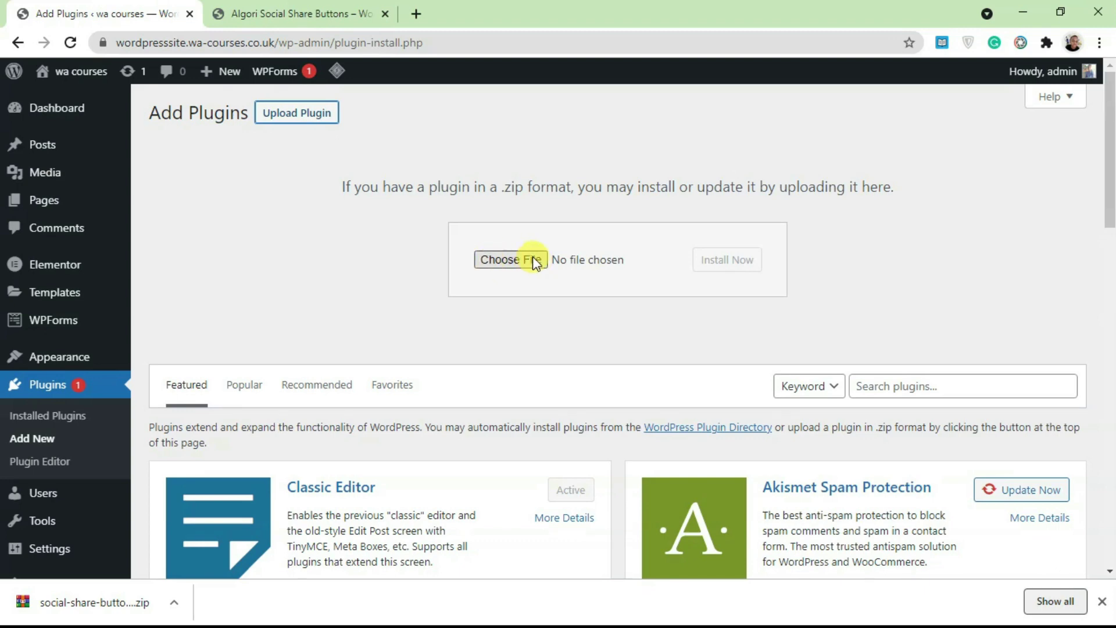
pyautogui.click(490, 255)
pyautogui.scroll(-1, 1011, 263)
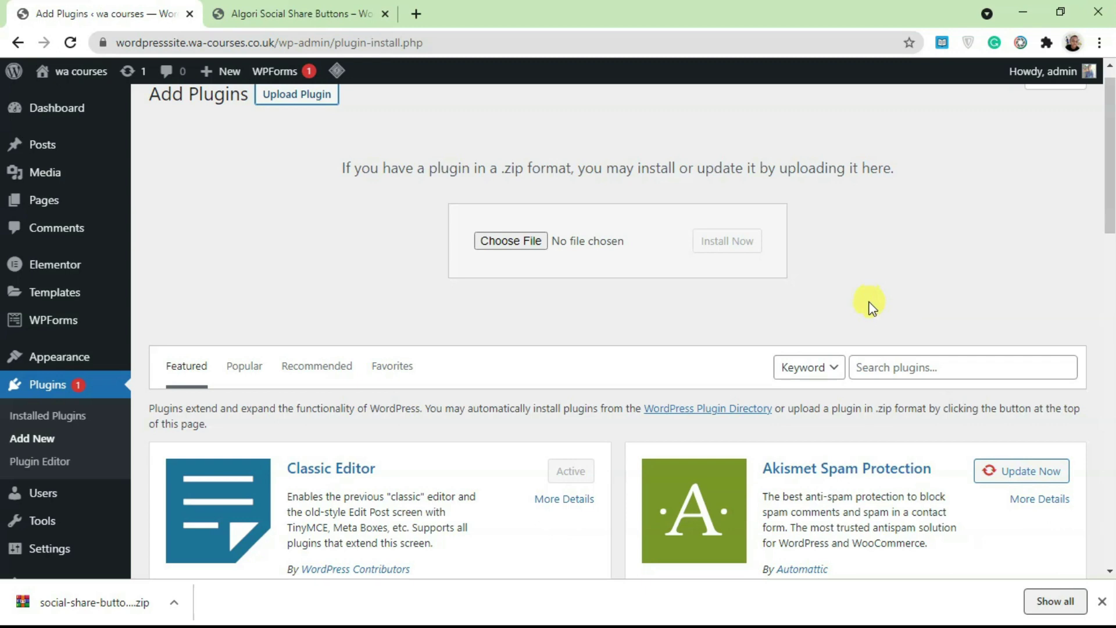
# Search plugins for 'file manager', then install and activate Filester – File Manager Pro.
pyautogui.click(878, 365)
pyautogui.write('f')
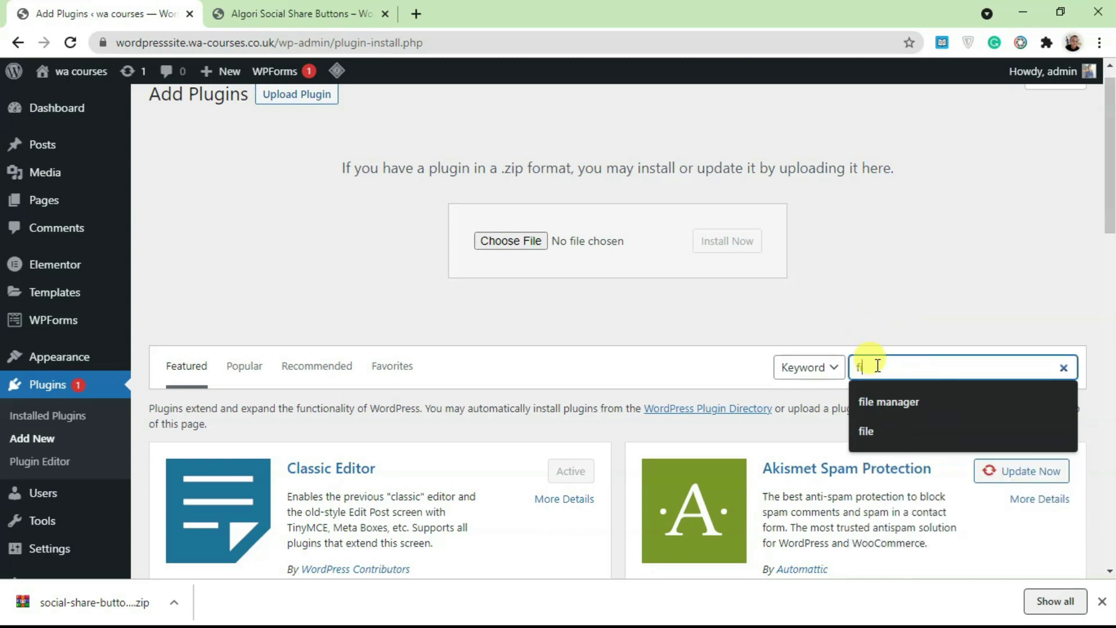
pyautogui.write('ile ')
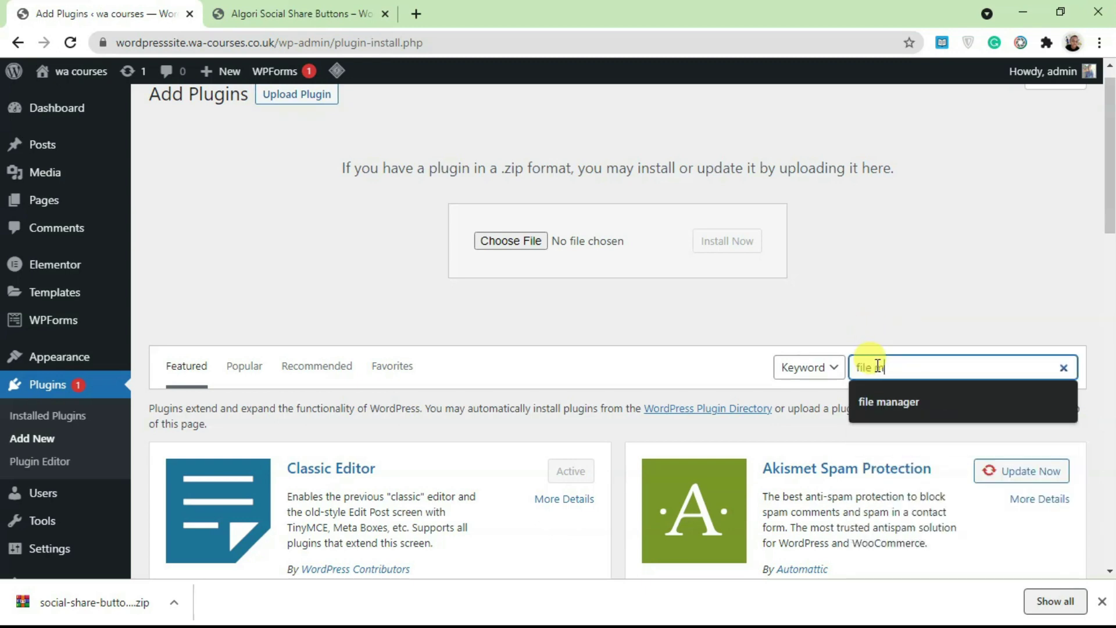
pyautogui.write('manager')
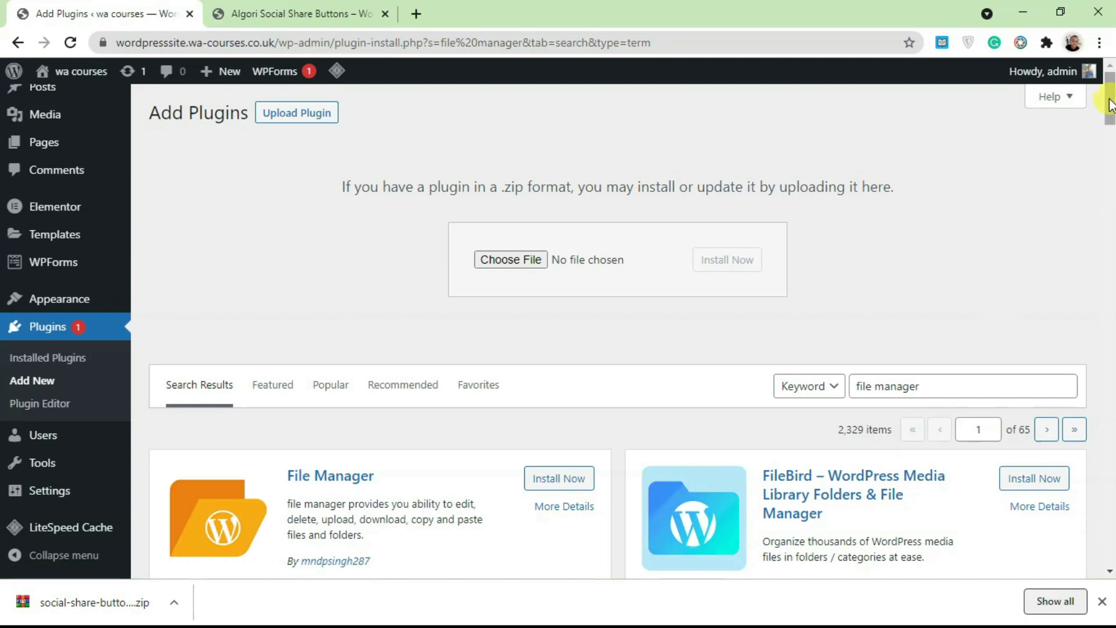
pyautogui.scroll(-2, 1109, 114)
pyautogui.scroll(-3, 1109, 114)
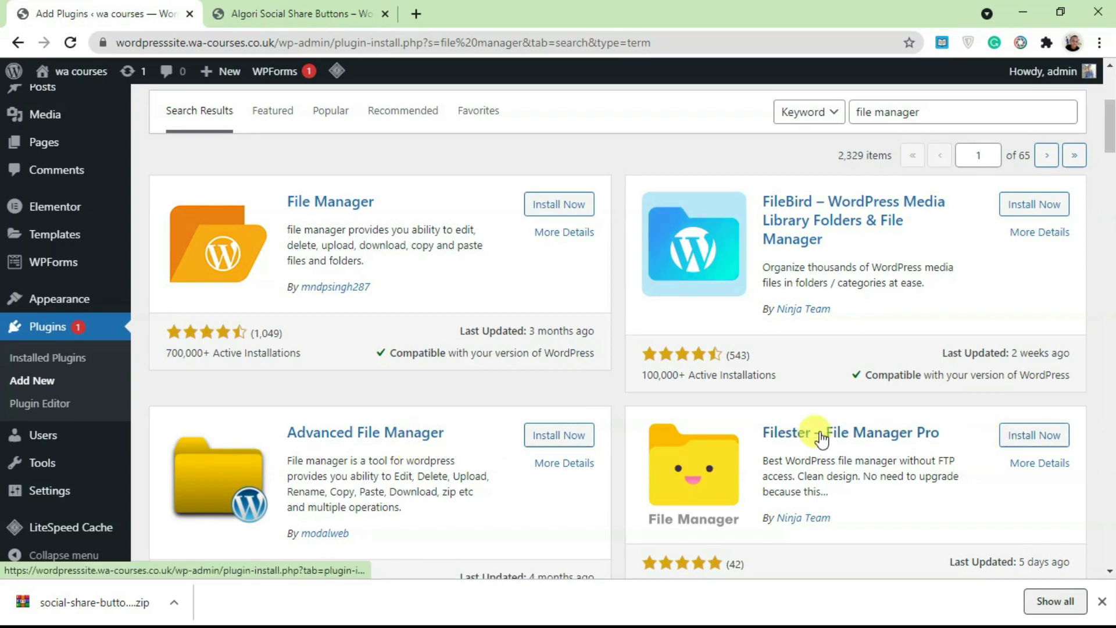
pyautogui.scroll(-2, 1090, 302)
pyautogui.click(1062, 315)
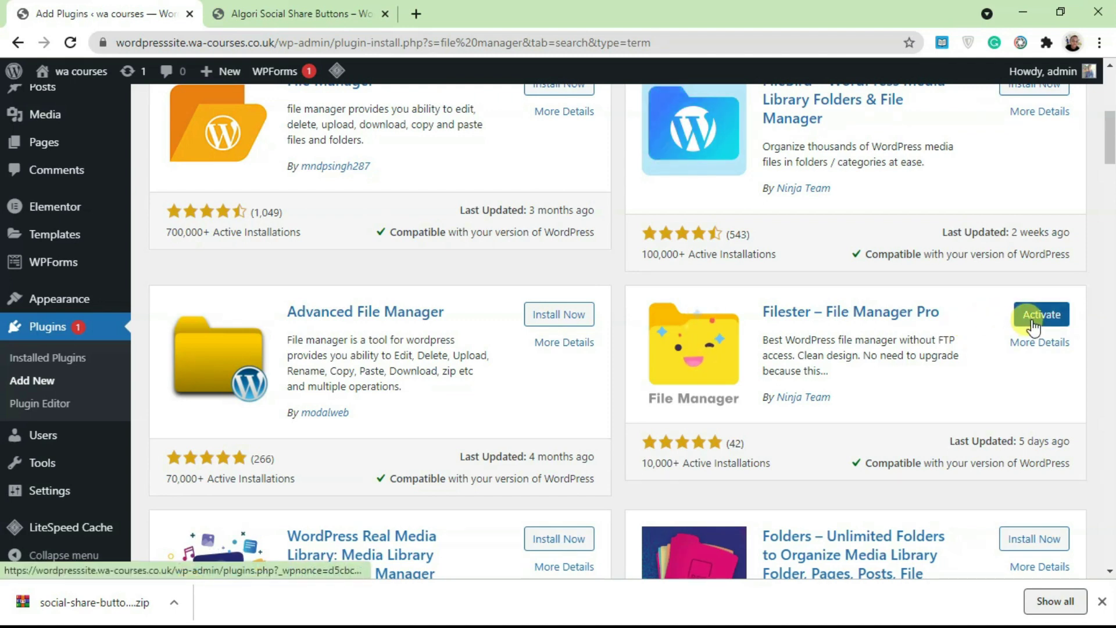
pyautogui.click(1033, 323)
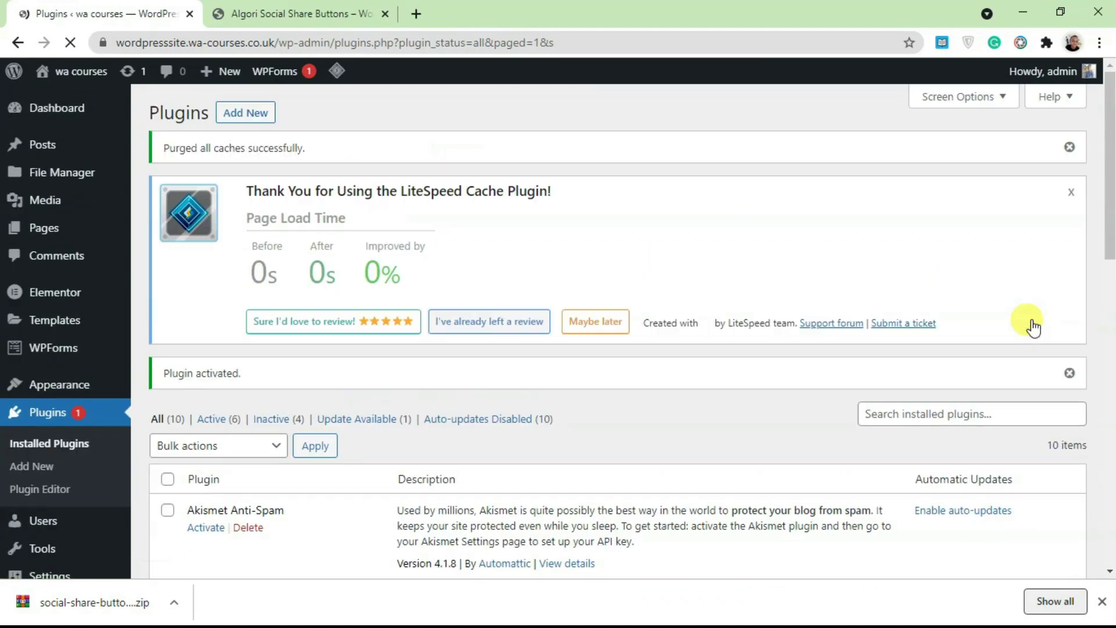
# Open the Filester – WordPress File Manager Pro page from the new File Manager menu.
pyautogui.moveTo(1108, 187); pyautogui.dragTo(1107, 337)
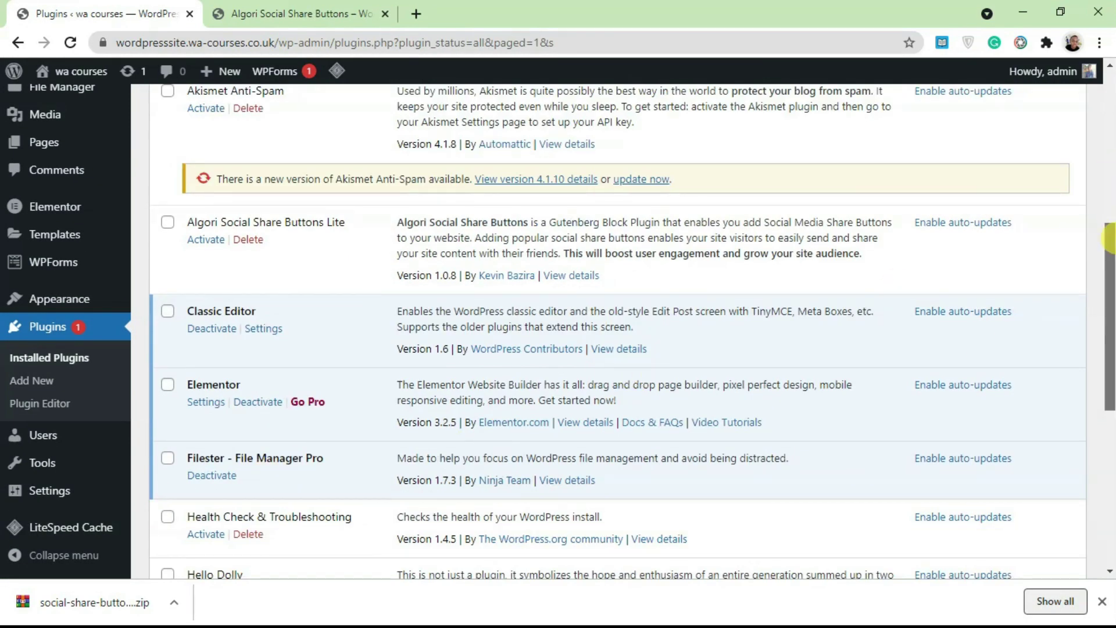
pyautogui.moveTo(1109, 250); pyautogui.dragTo(1090, 117)
pyautogui.moveTo(71, 171)
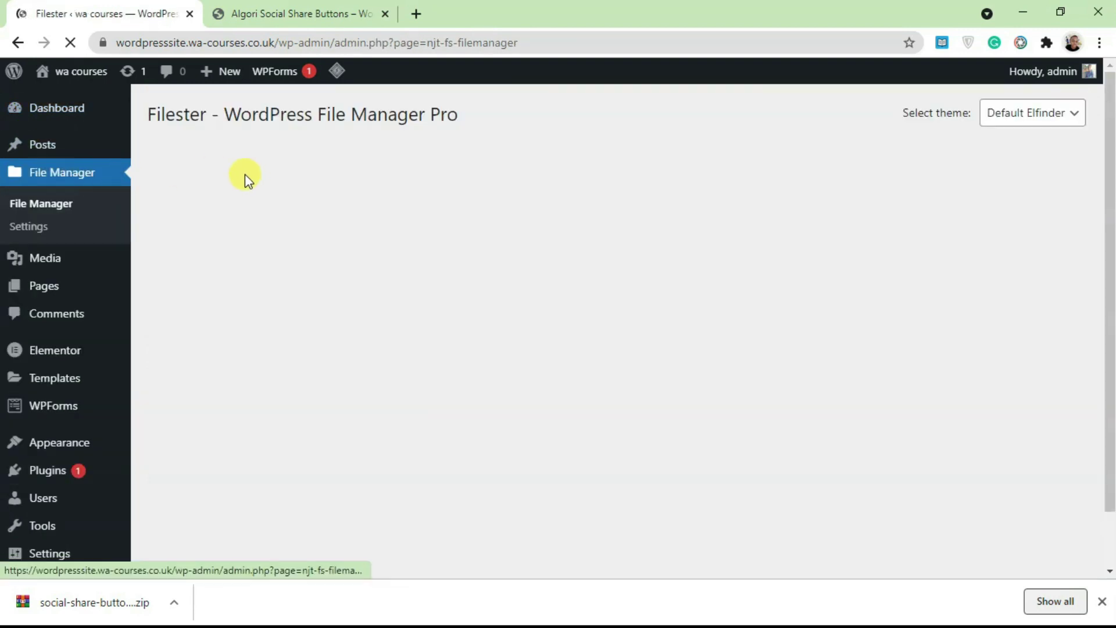
# Download wp-toolbelt.zip from the Toolbelt plugin page on WordPress.org, then return to Filester.
pyautogui.click(339, 9)
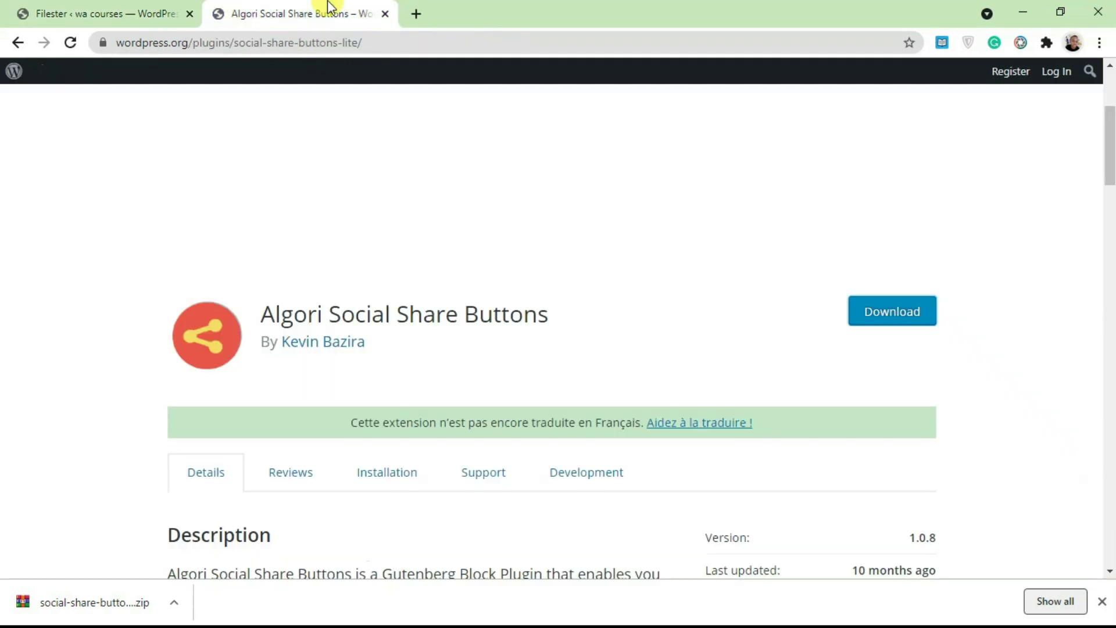
pyautogui.click(23, 42)
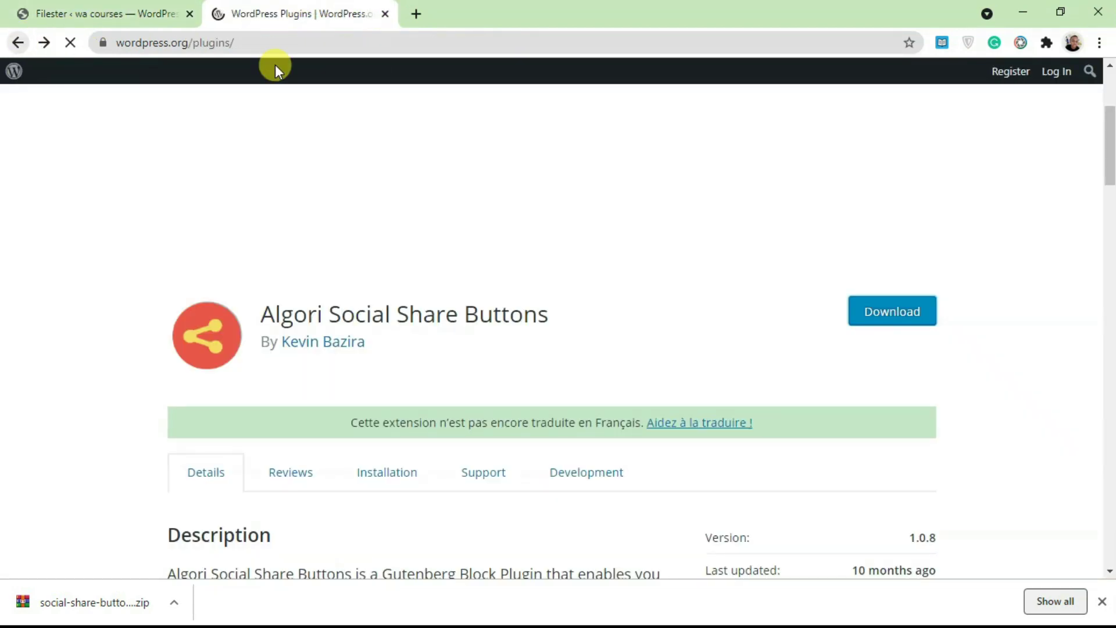
pyautogui.moveTo(488, 239); pyautogui.dragTo(737, 264)
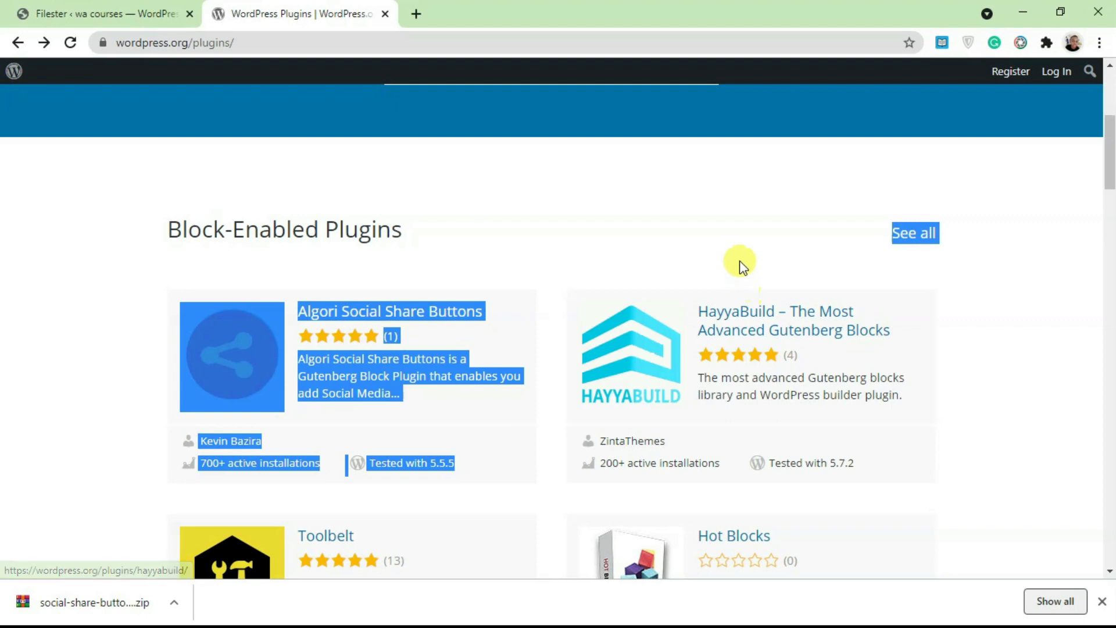
pyautogui.scroll(-1, 1110, 163)
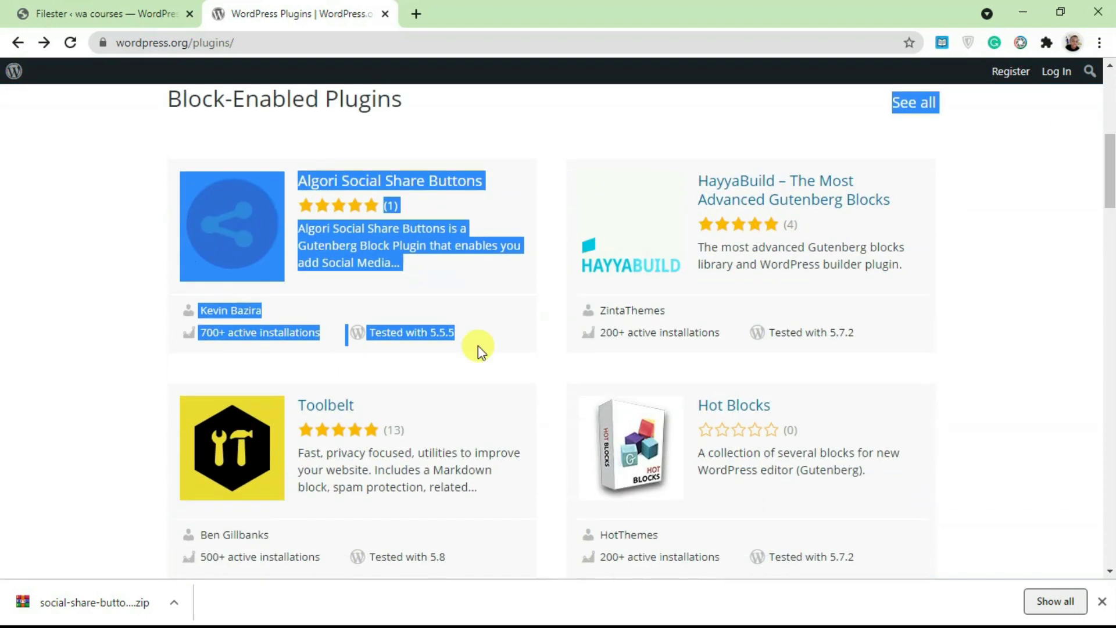
pyautogui.click(325, 401)
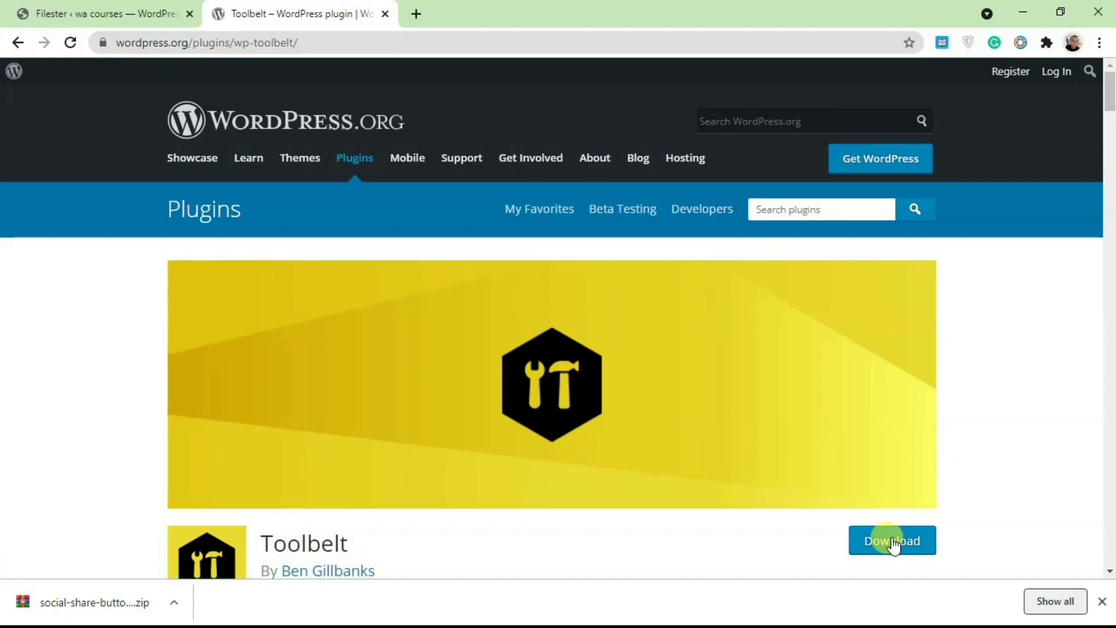
pyautogui.click(893, 544)
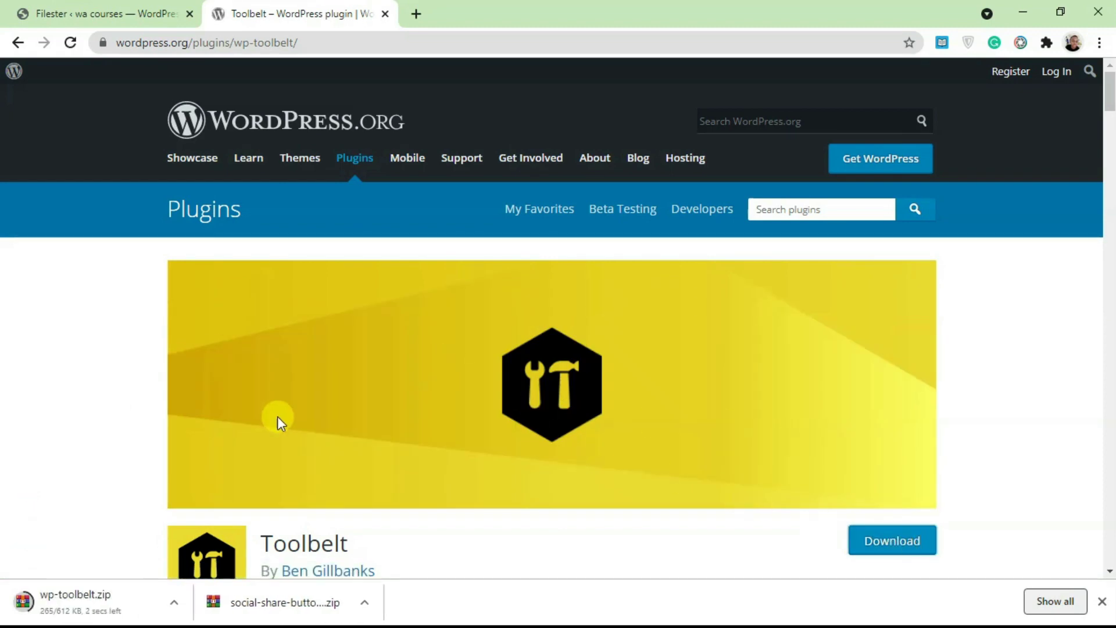
pyautogui.click(47, 11)
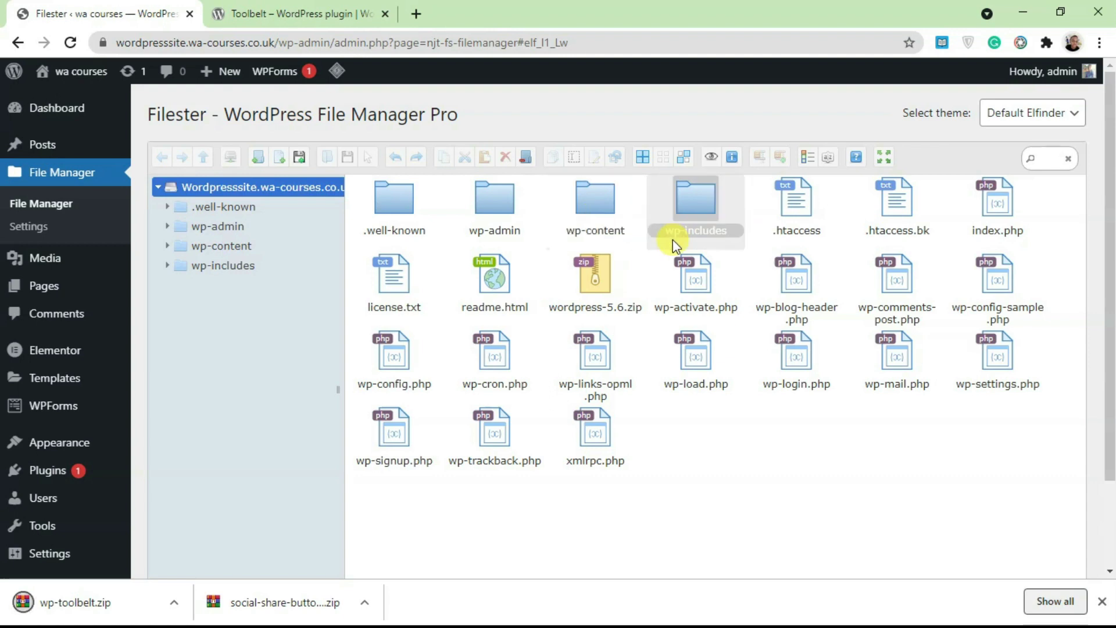
# Open wp-content/plugins and drop the downloaded wp-toolbelt.zip (612 KB) into it.
pyautogui.click(607, 208)
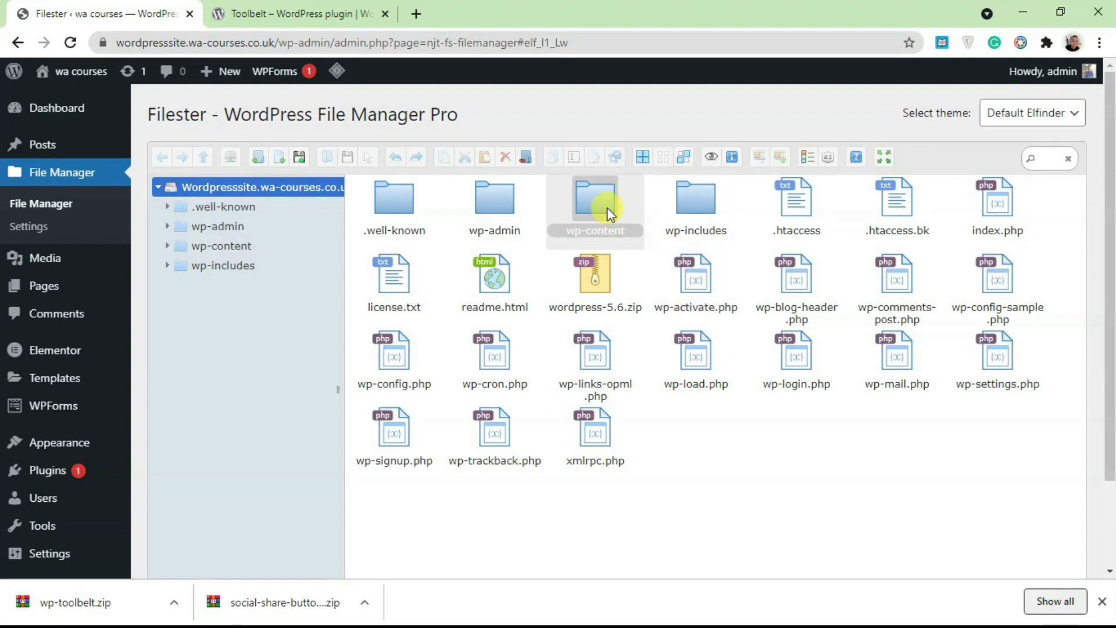
pyautogui.doubleClick(607, 207)
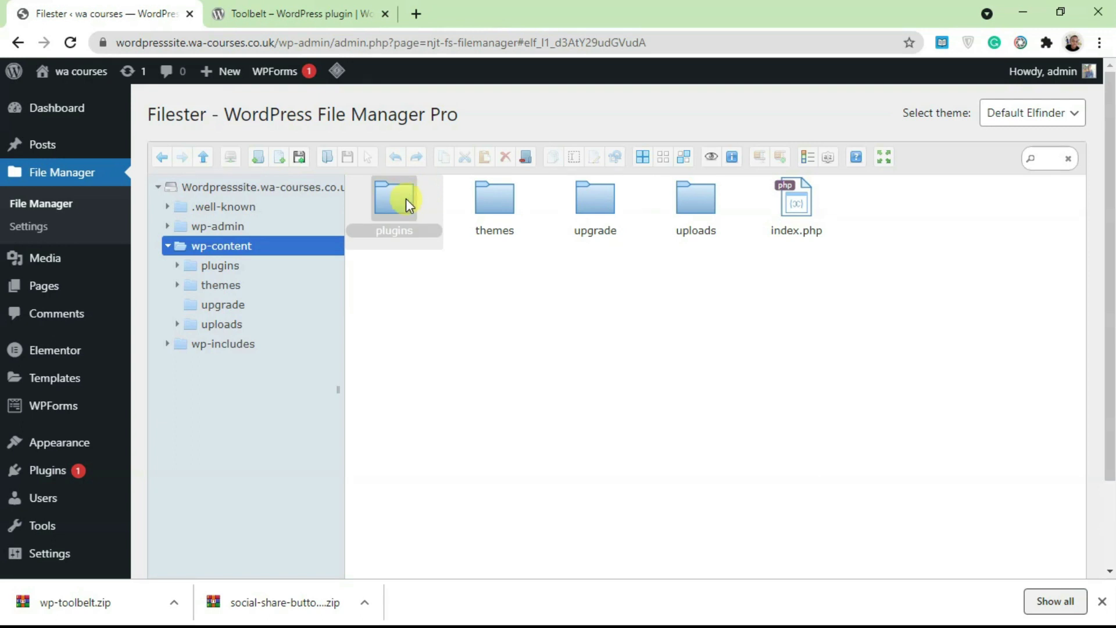
pyautogui.doubleClick(406, 192)
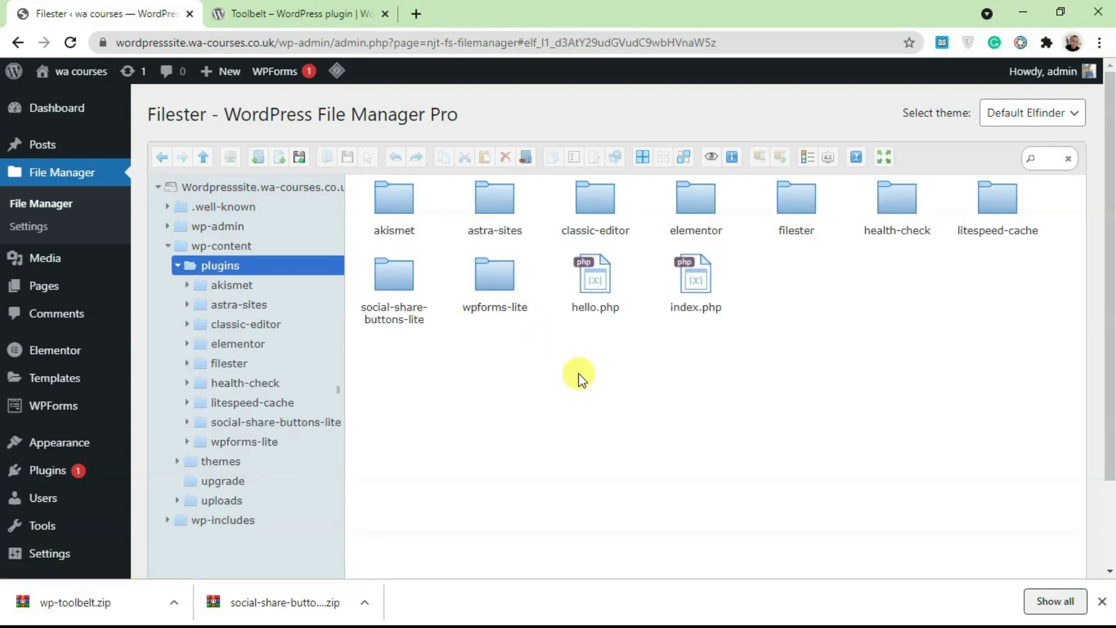
pyautogui.moveTo(92, 605); pyautogui.dragTo(728, 339)
pyautogui.moveTo(794, 344); pyautogui.dragTo(834, 326)
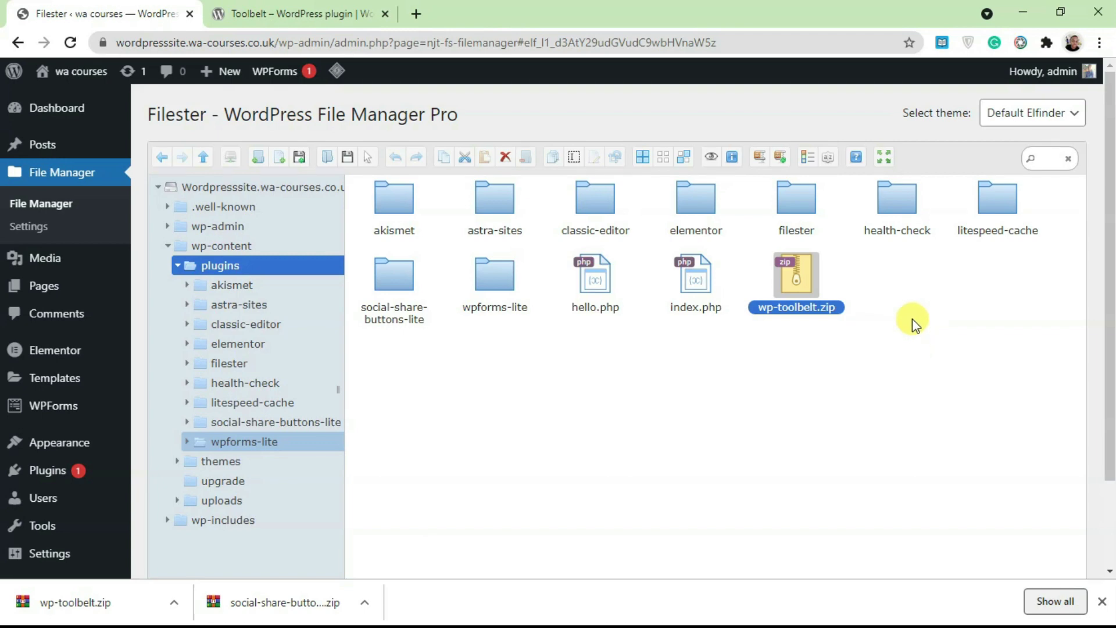
pyautogui.click(912, 318)
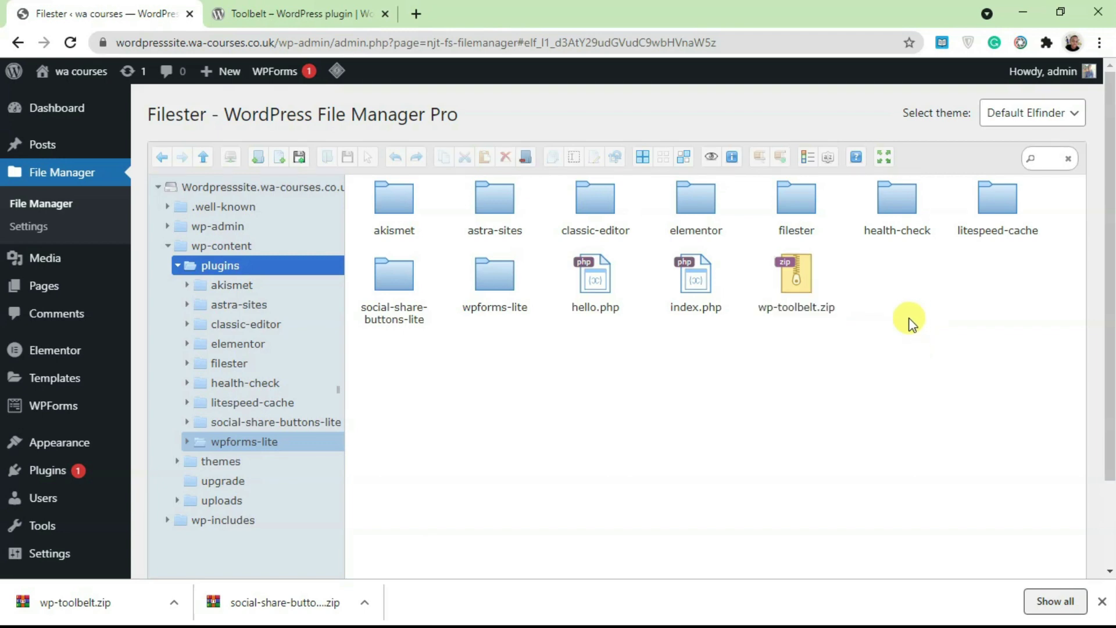
# Extract wp-toolbelt.zip here, creating a wp-toolbelt folder beside the zip.
pyautogui.click(796, 284)
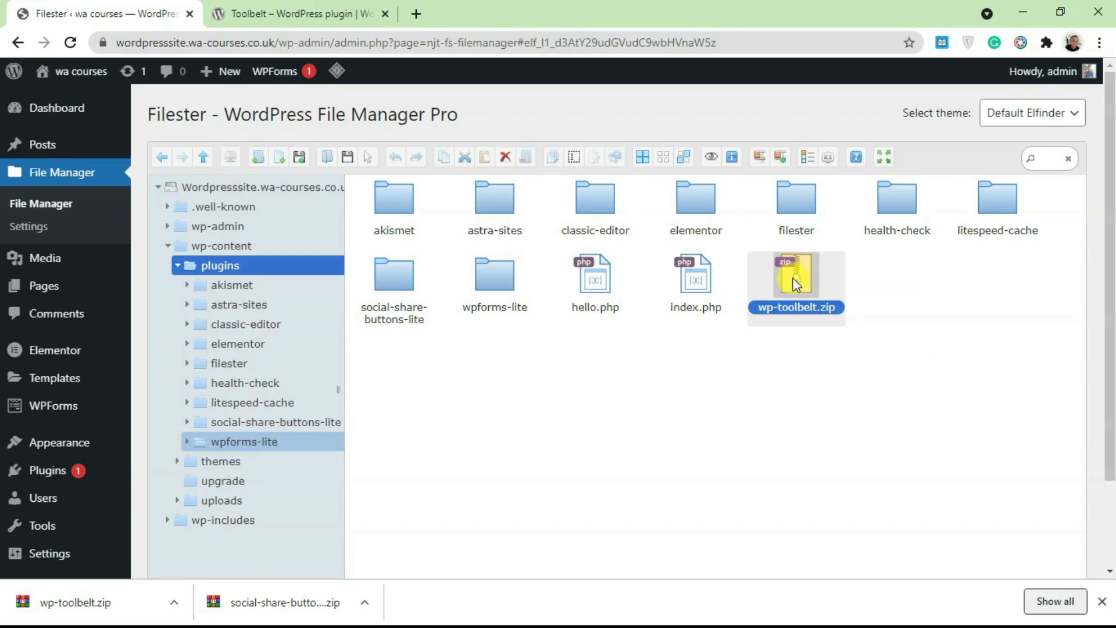
pyautogui.rightClick(796, 285)
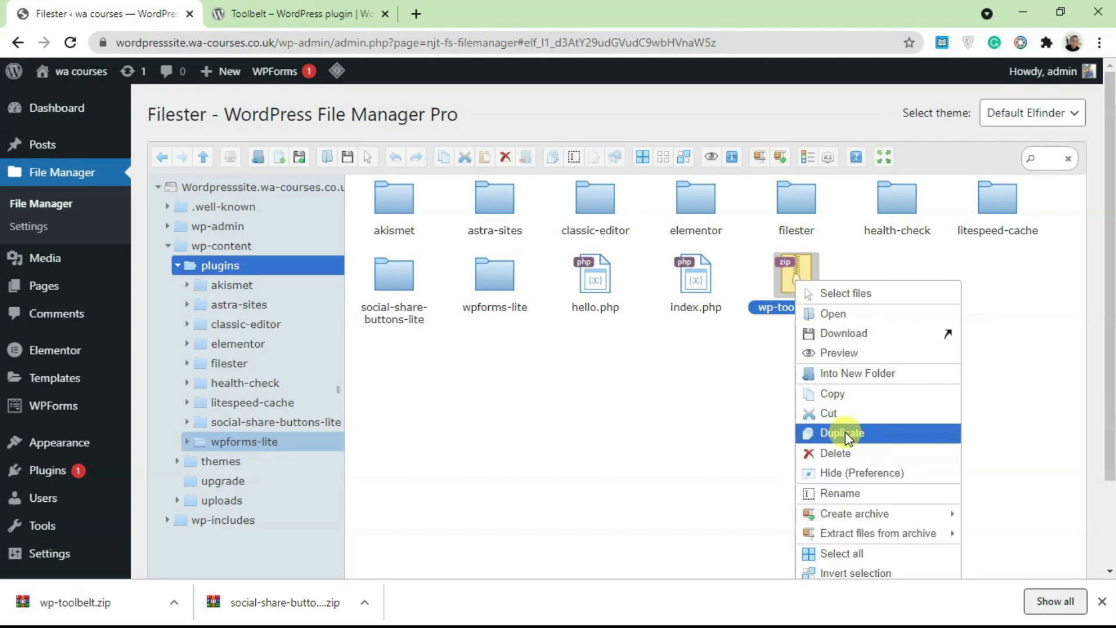
pyautogui.moveTo(880, 520)
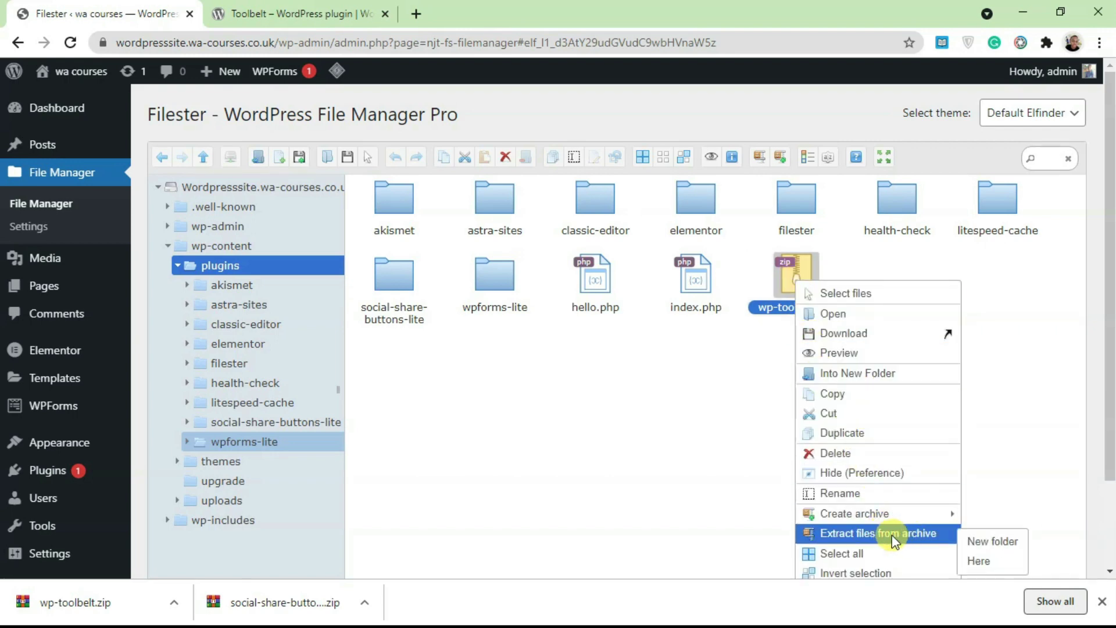
pyautogui.click(983, 561)
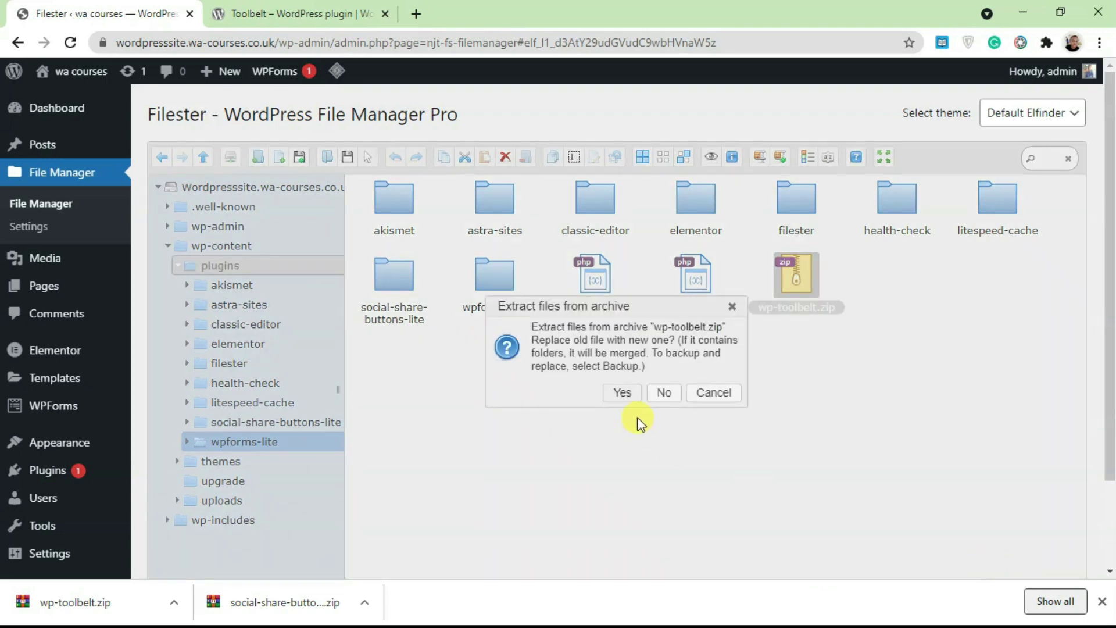
pyautogui.click(623, 394)
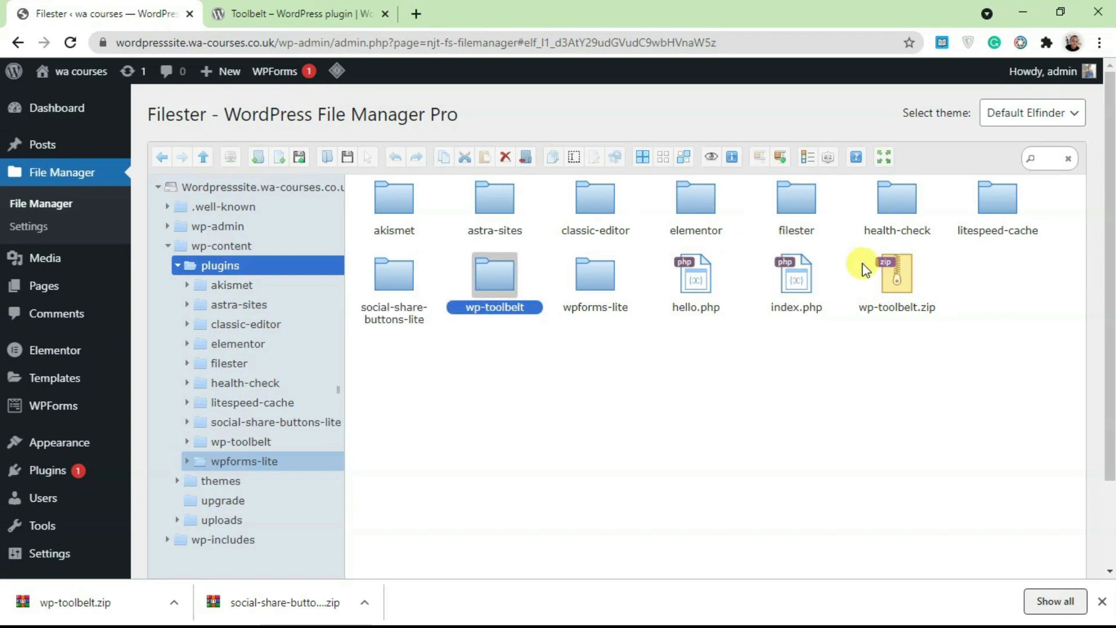
pyautogui.click(886, 281)
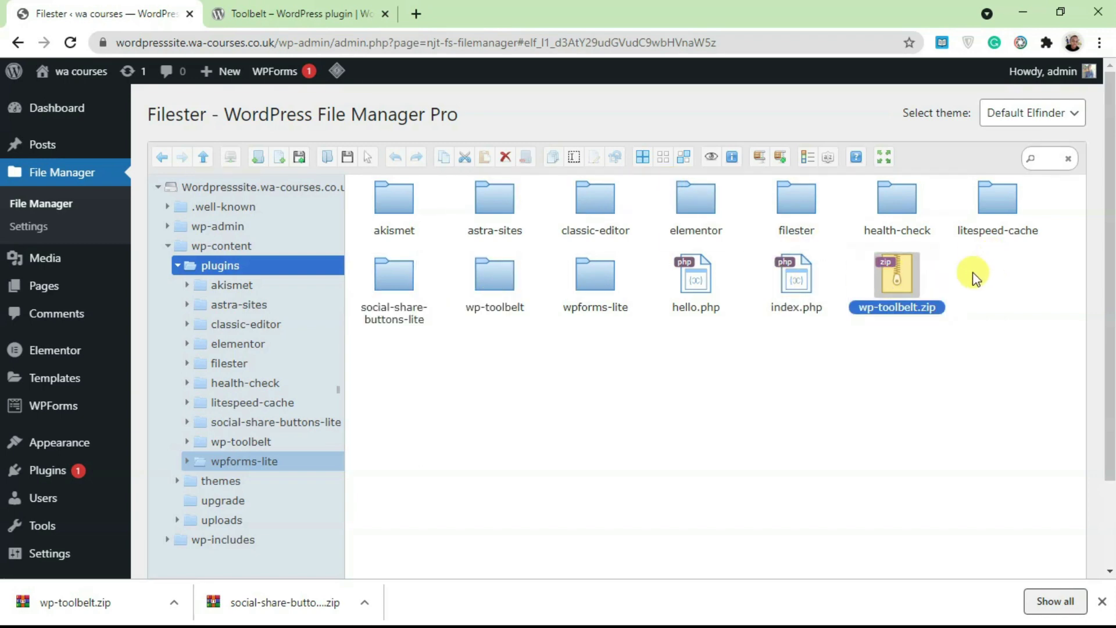
# Delete wp-toolbelt.zip, keep the extracted folder, and go to the Plugins page.
pyautogui.click(506, 165)
pyautogui.click(650, 408)
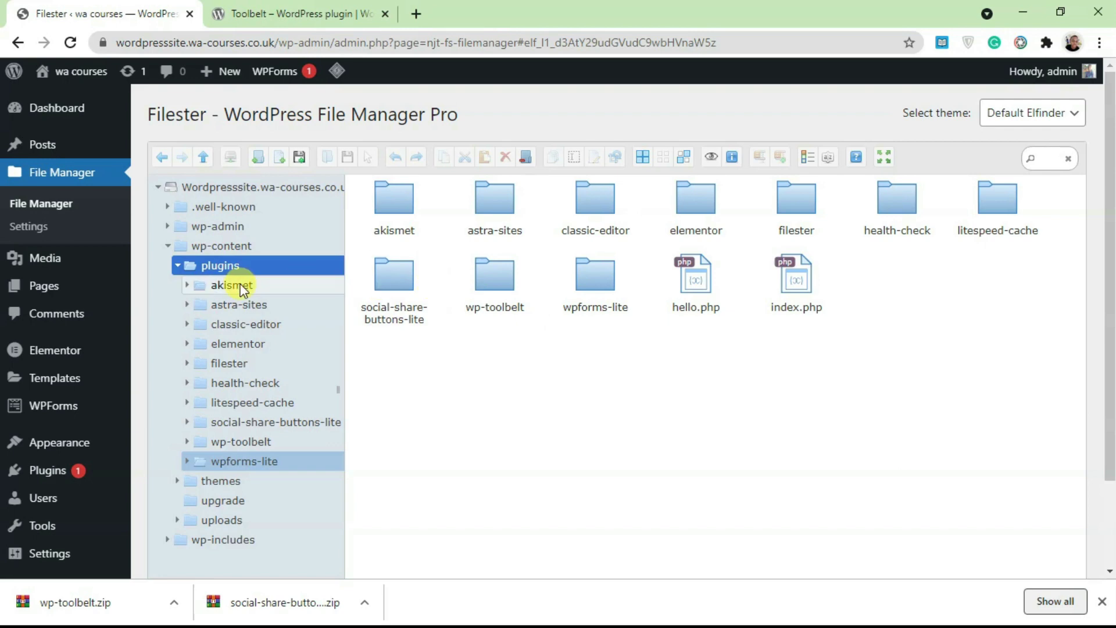
pyautogui.click(57, 475)
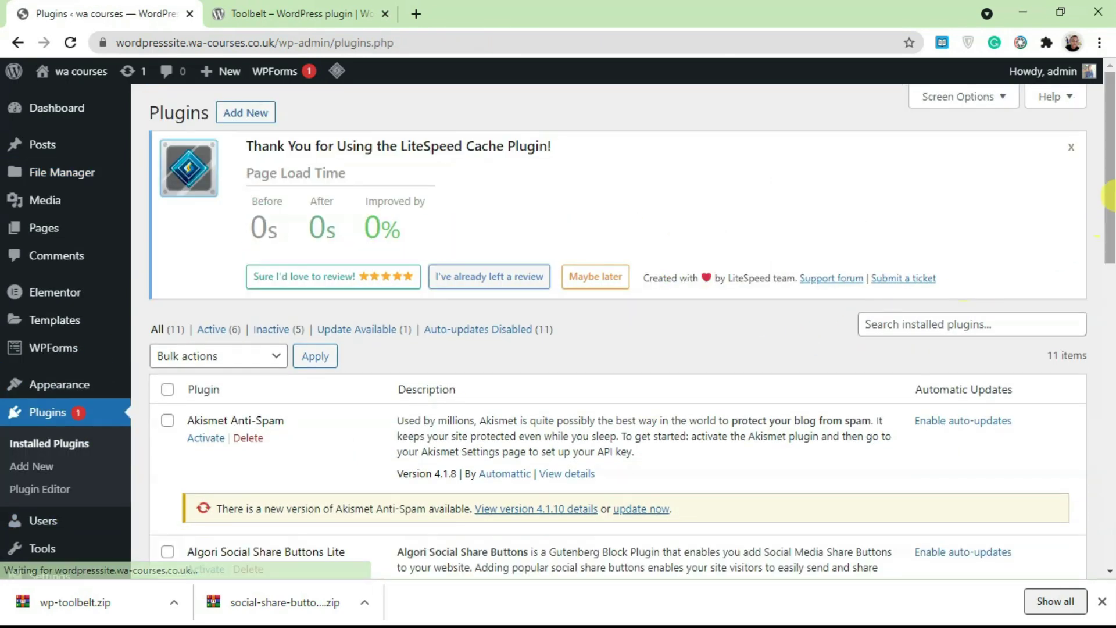
# Find WP Toolbelt 3.3.0, still inactive, among the 11 installed plugins.
pyautogui.moveTo(1111, 204); pyautogui.dragTo(1110, 532)
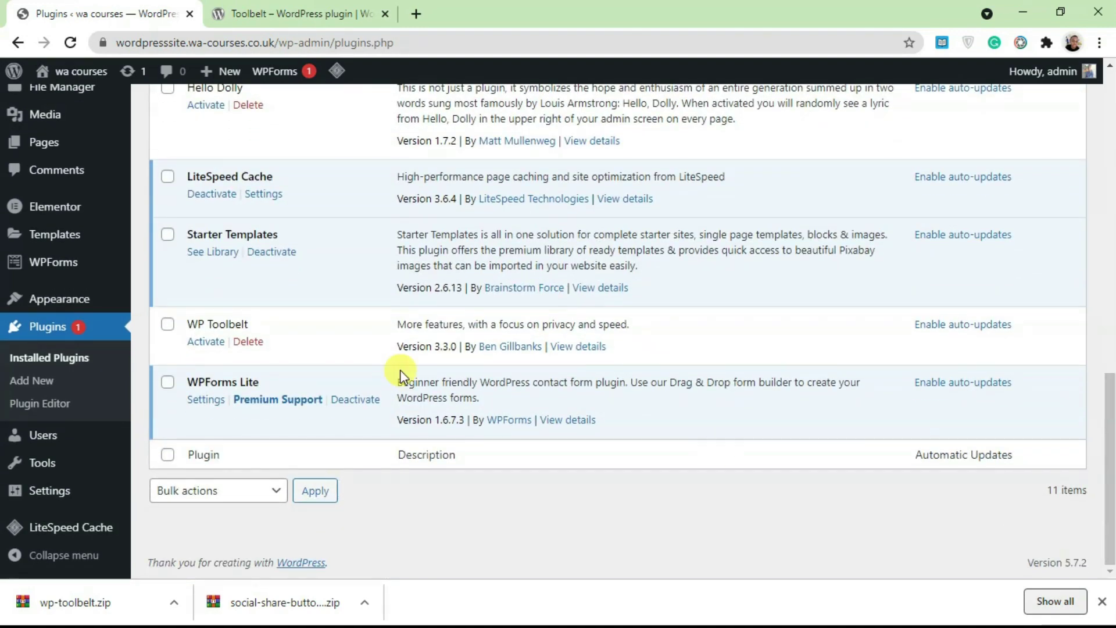
pyautogui.tripleClick(232, 324)
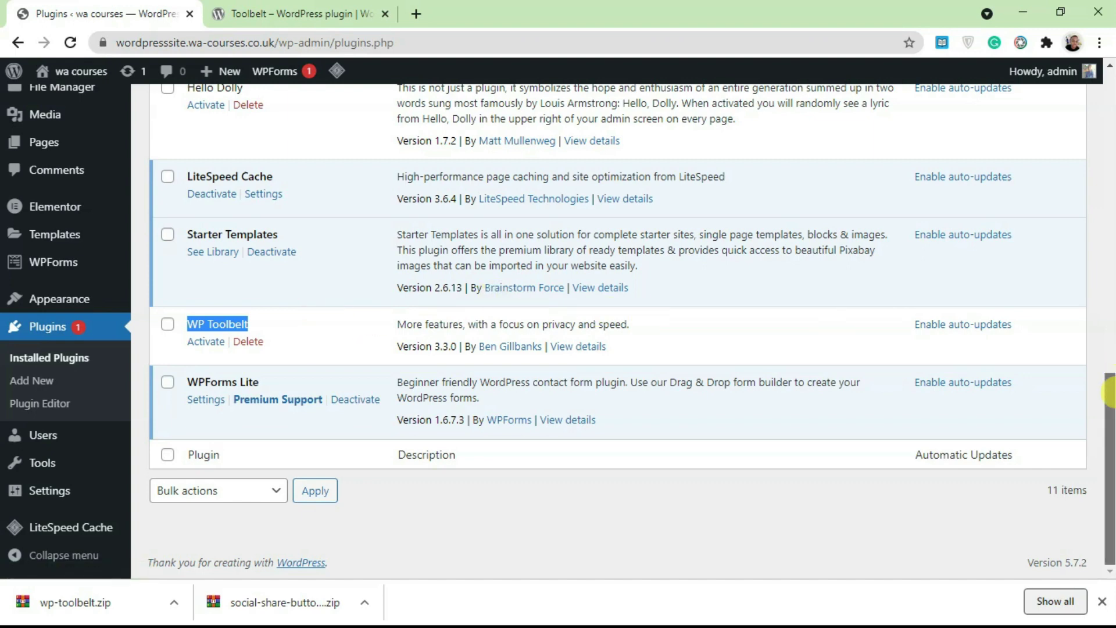
pyautogui.scroll(4, 592, 416)
pyautogui.scroll(-2, 592, 417)
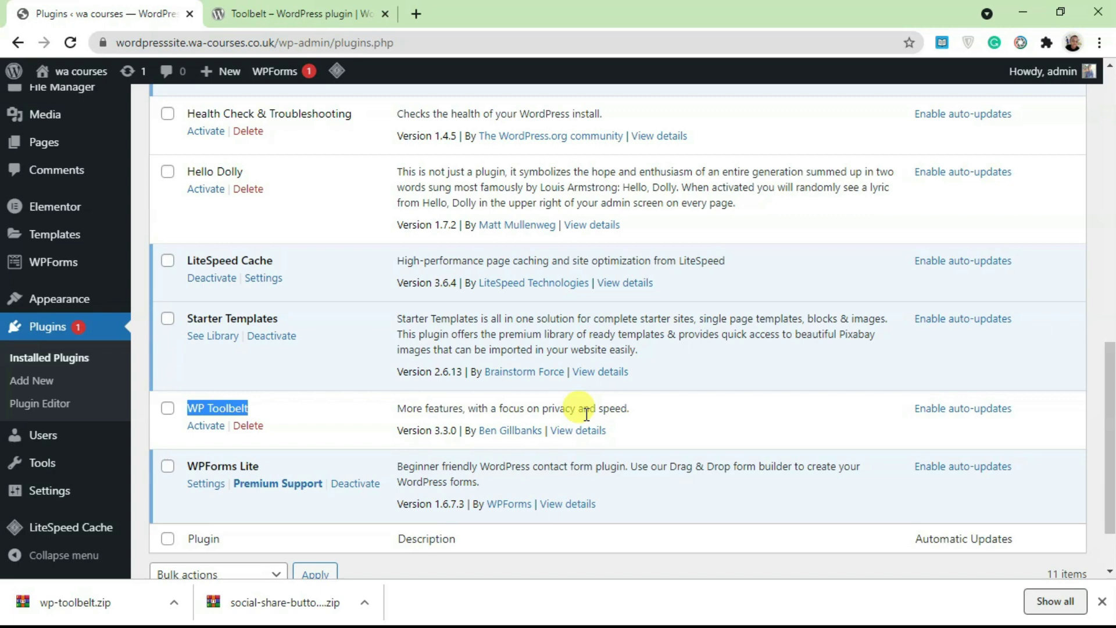
pyautogui.scroll(10, 586, 414)
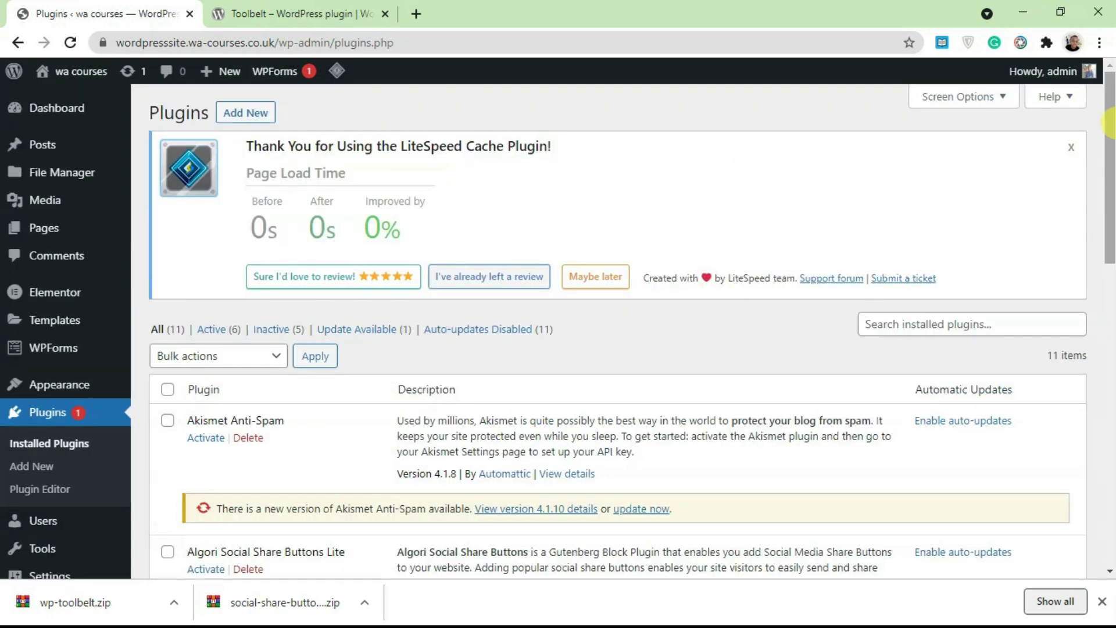